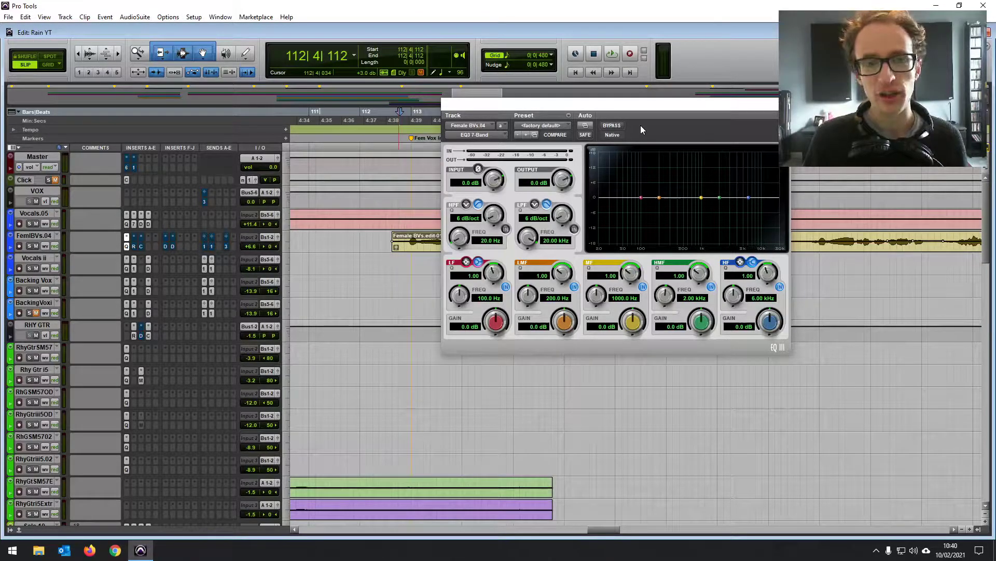
Move the Master track's flat EQ3 7-Band window into view and play the mix through it briefly.
left_click_drag(542, 107, 462, 117)
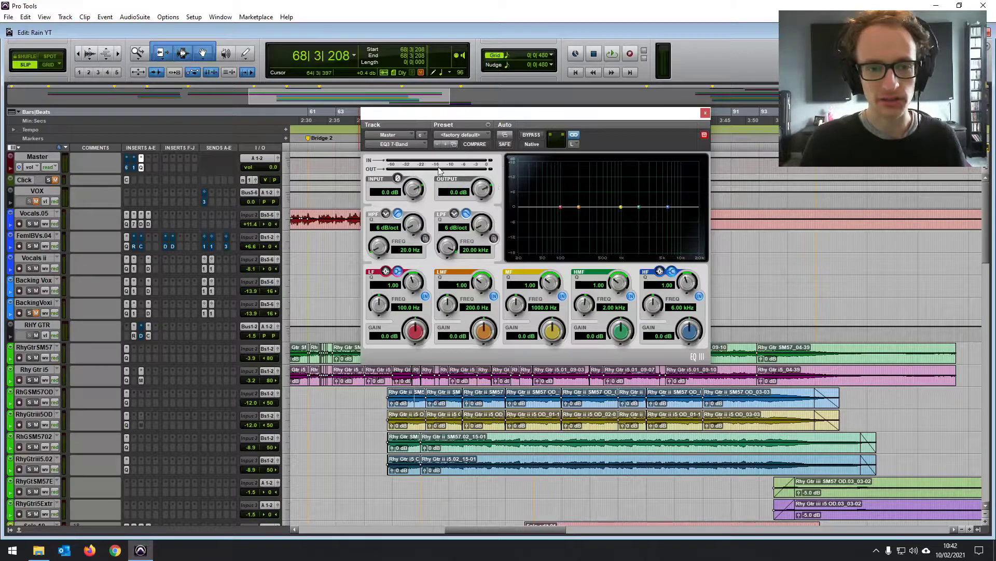
key("space")
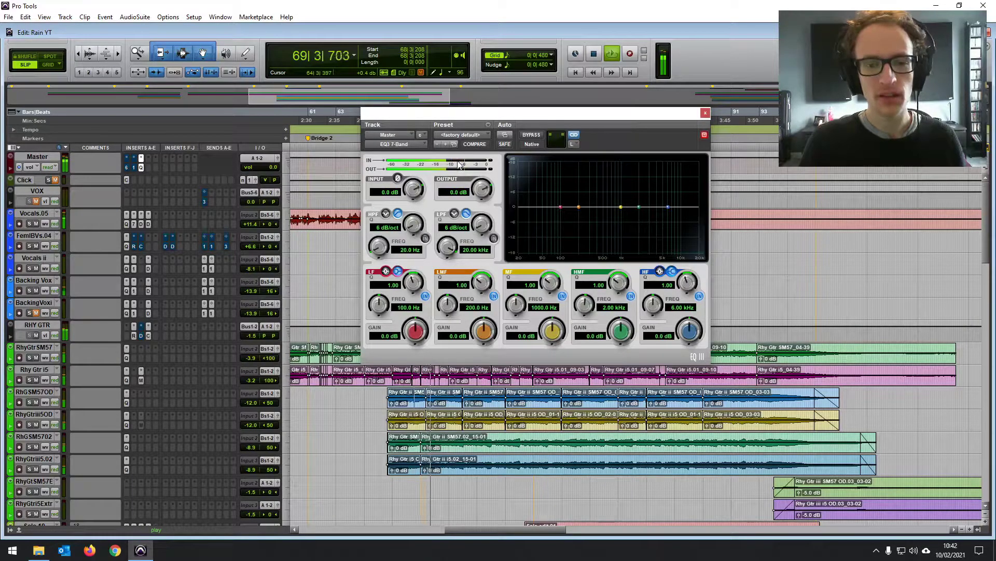
key("space")
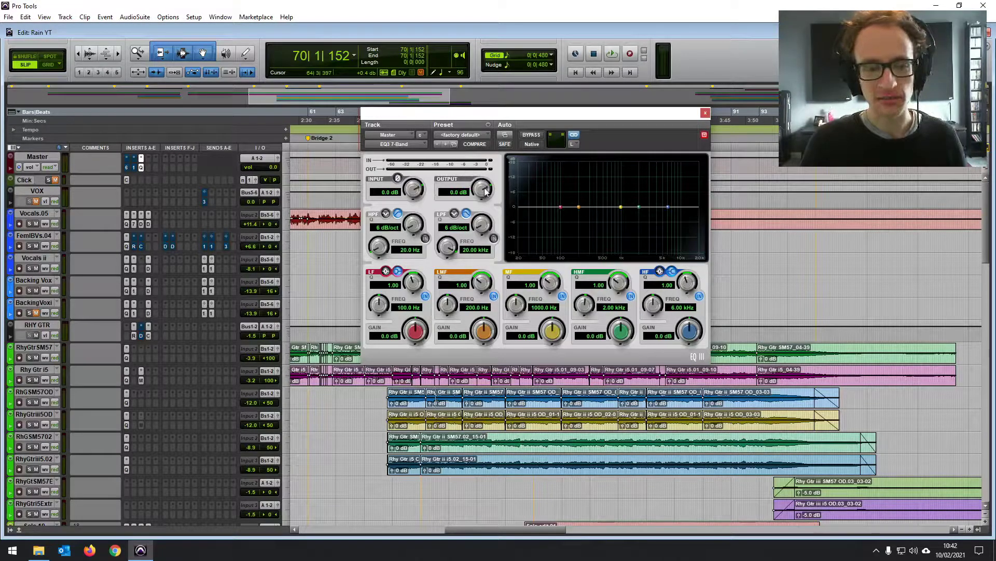
Audition a mid-band boost around 940 Hz on the Master EQ, then switch the mid band off.
key("space")
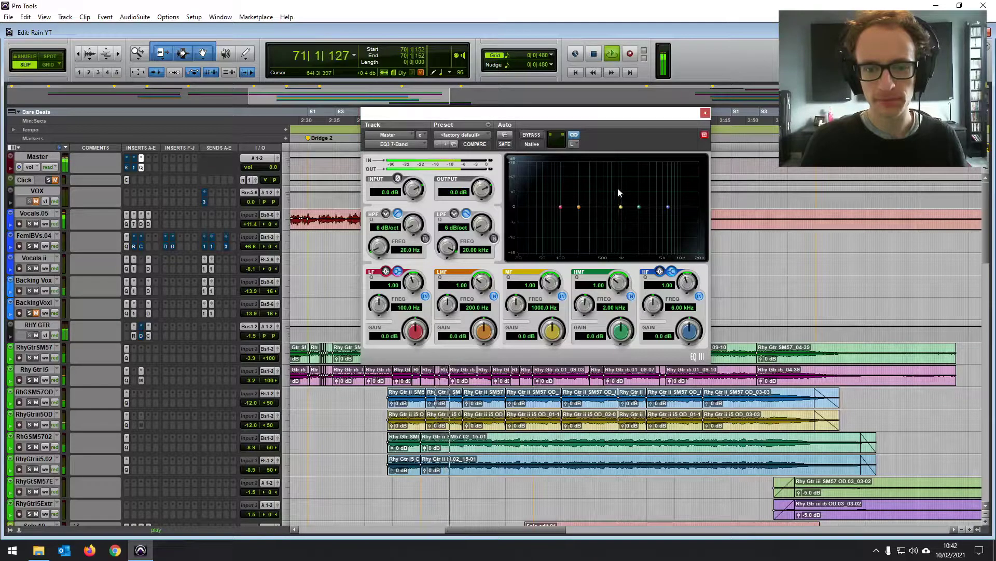
left_click_drag(621, 206, 620, 181)
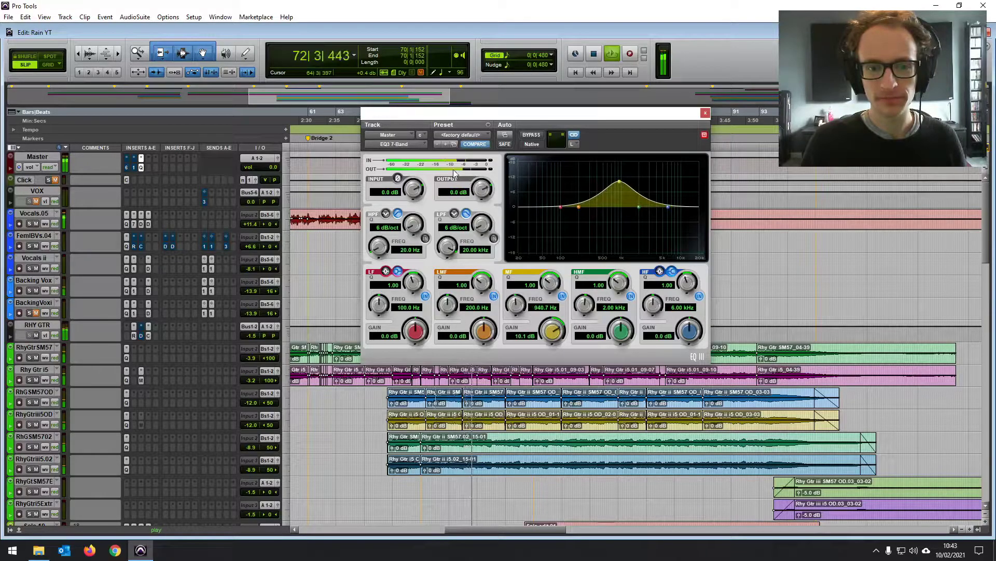
key("space")
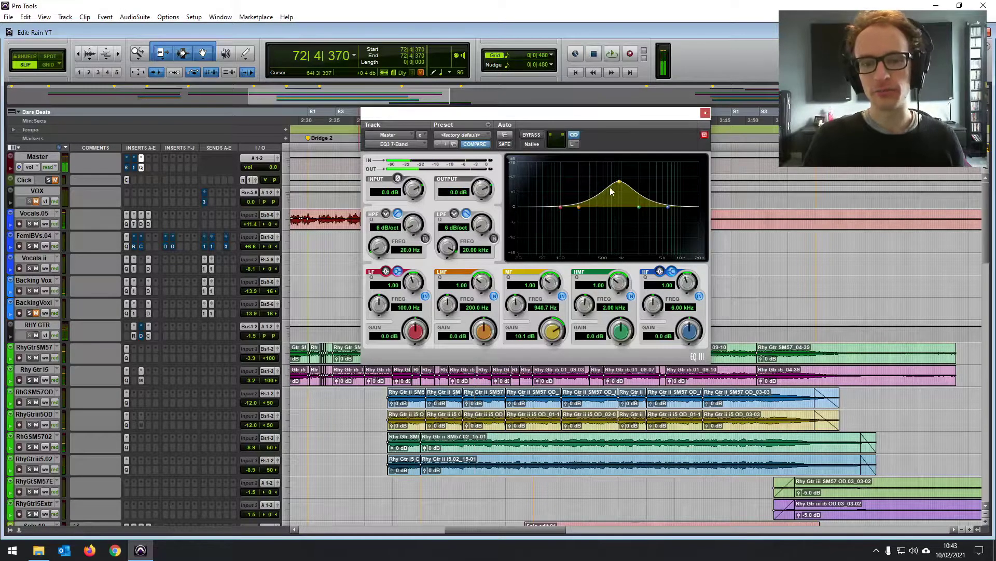
left_click(562, 296)
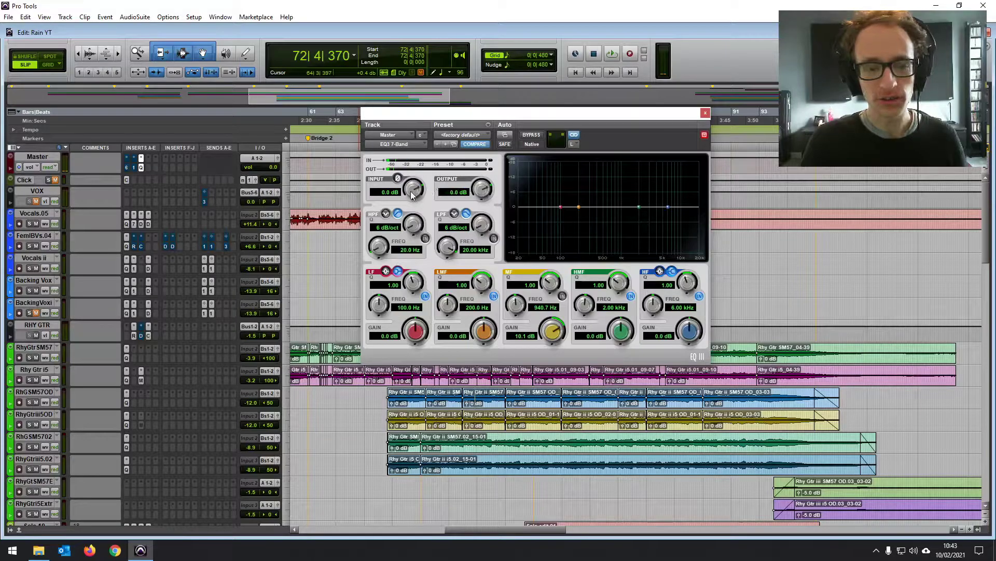
Try raising the Master EQ input gain, then reset it to 0 dB.
left_click_drag(412, 190, 414, 165)
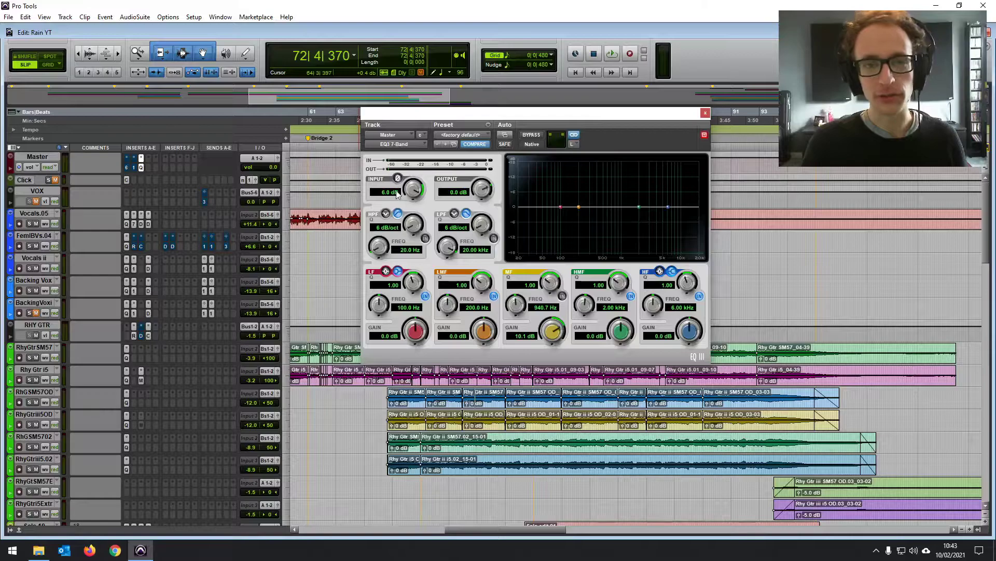
left_click_drag(400, 202, 383, 196)
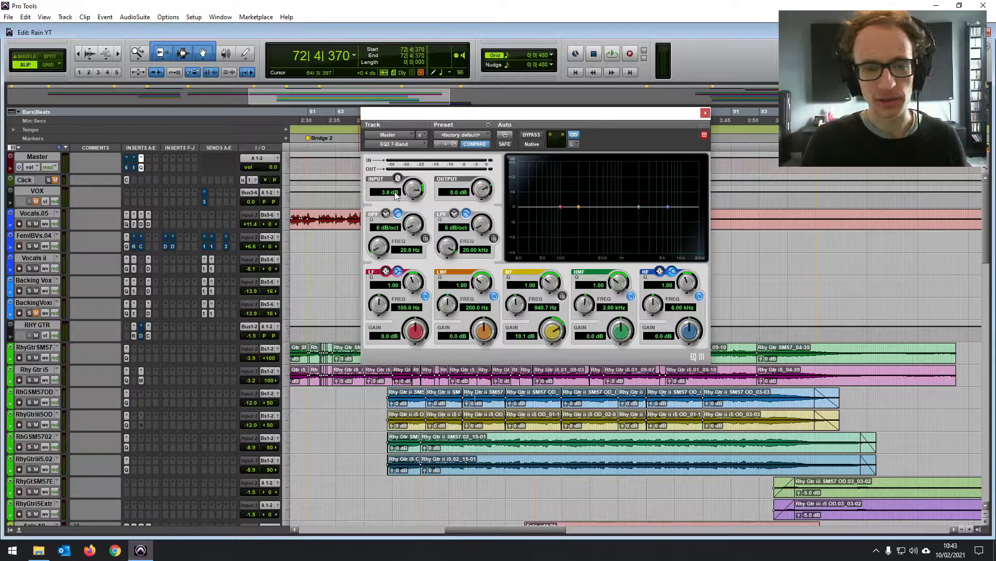
left_click(390, 193)
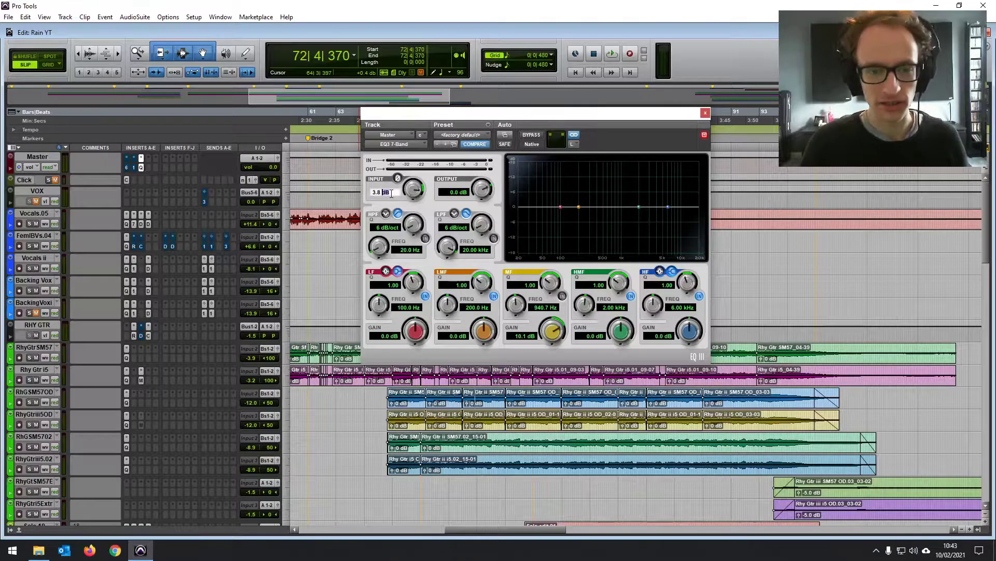
type("0")
key("Return")
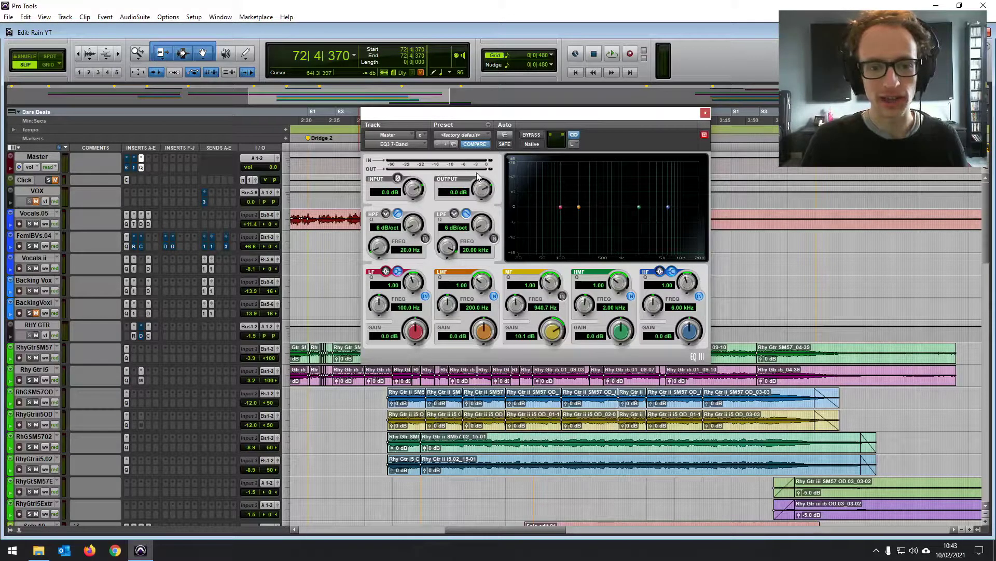
Set an 8.4 dB mid boost near 869 Hz, lower output to -2.6 dB, and bypass the mid band.
mouse_move(621, 185)
left_mouse_down()
mouse_move(619, 207)
mouse_move(617, 186)
left_mouse_up()
key("space")
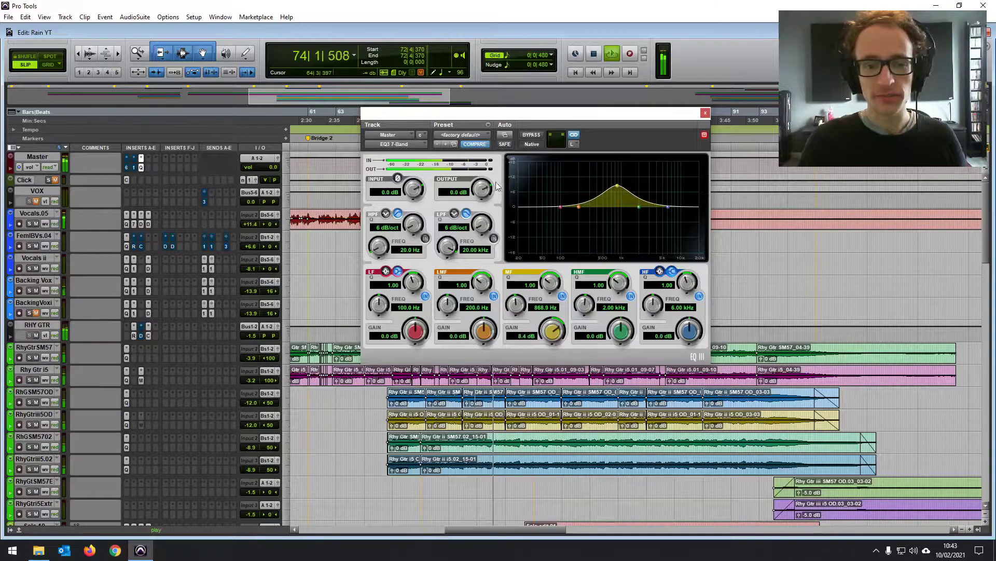
left_click_drag(482, 189, 475, 221)
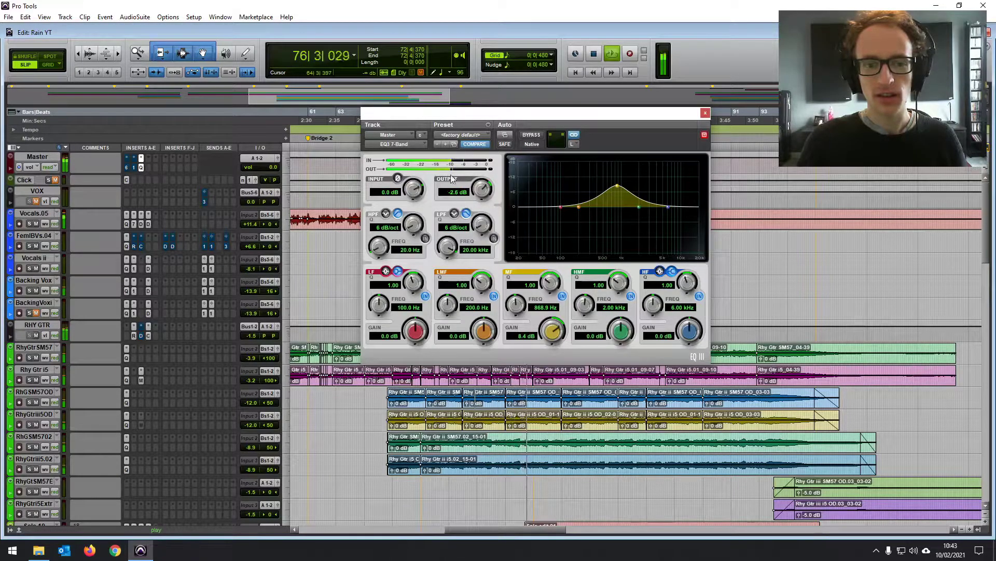
key("space")
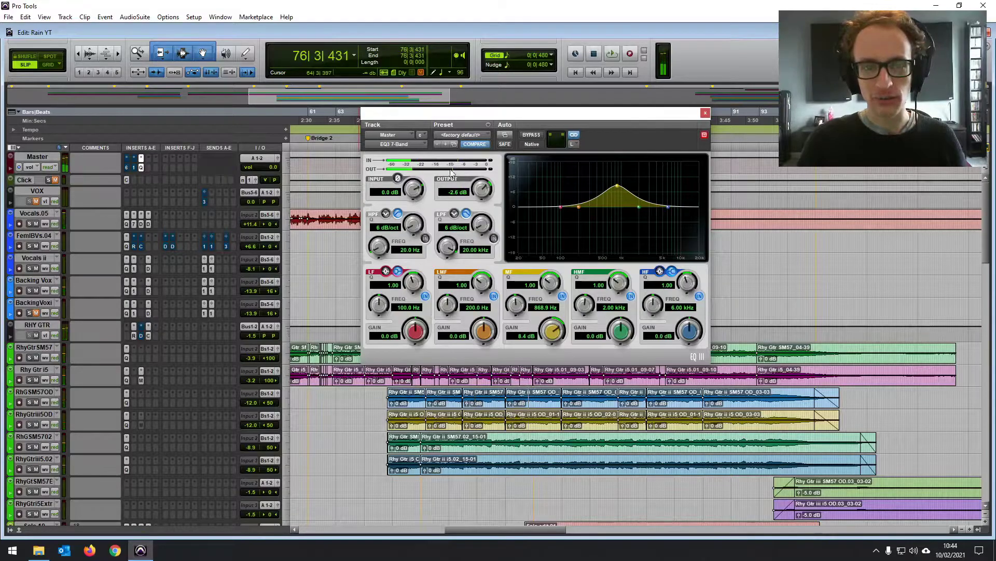
left_click(563, 296)
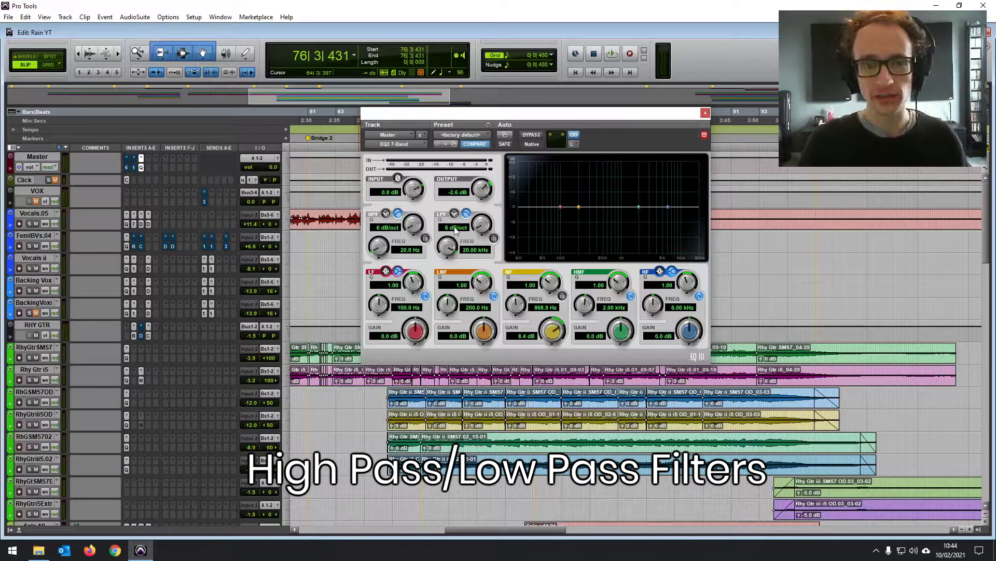
Enable the high-pass filter, set its cutoff near 100 Hz, and steepen its slope.
left_click(426, 238)
left_click_drag(520, 218, 571, 217)
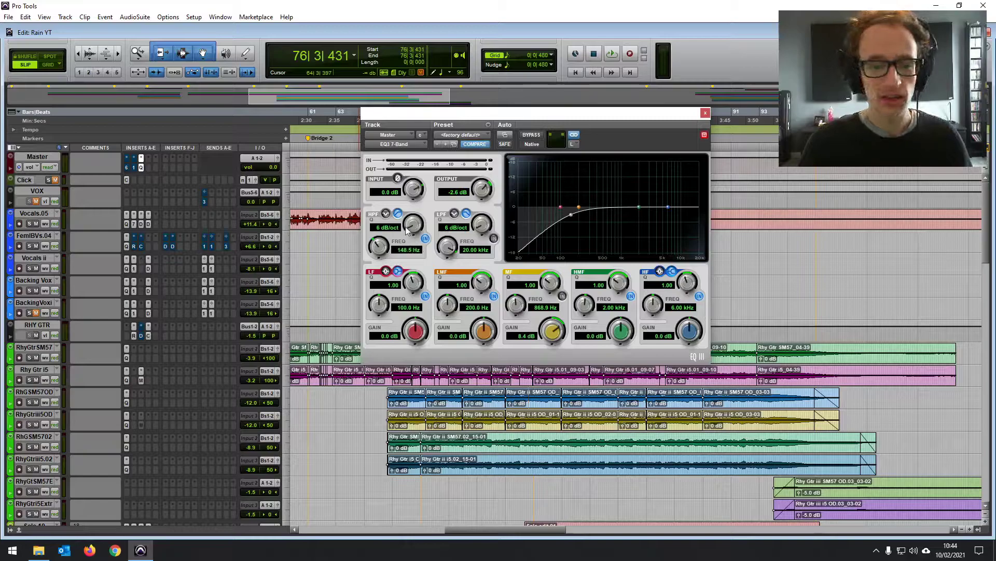
left_click_drag(410, 226, 428, 176)
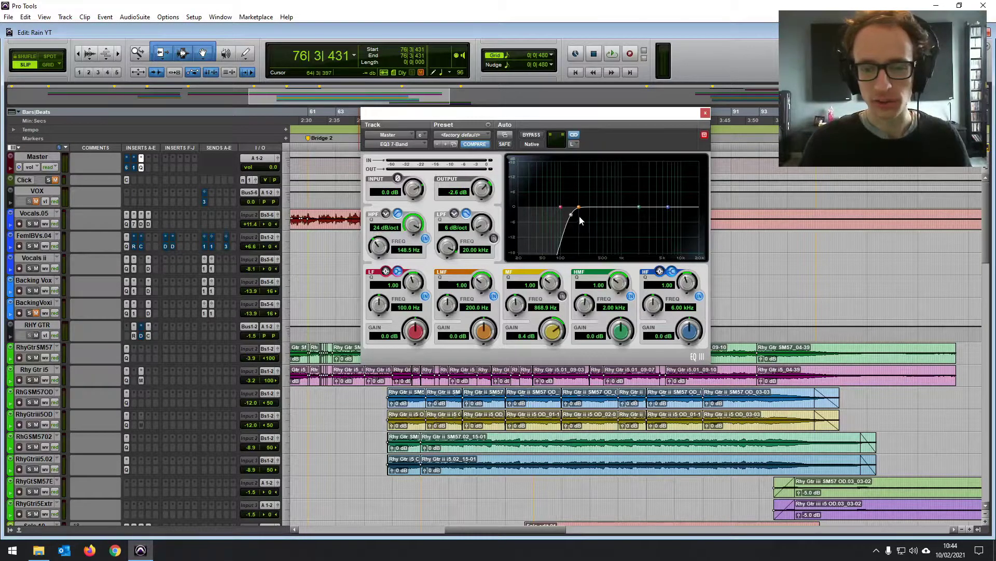
left_click_drag(573, 215, 519, 214)
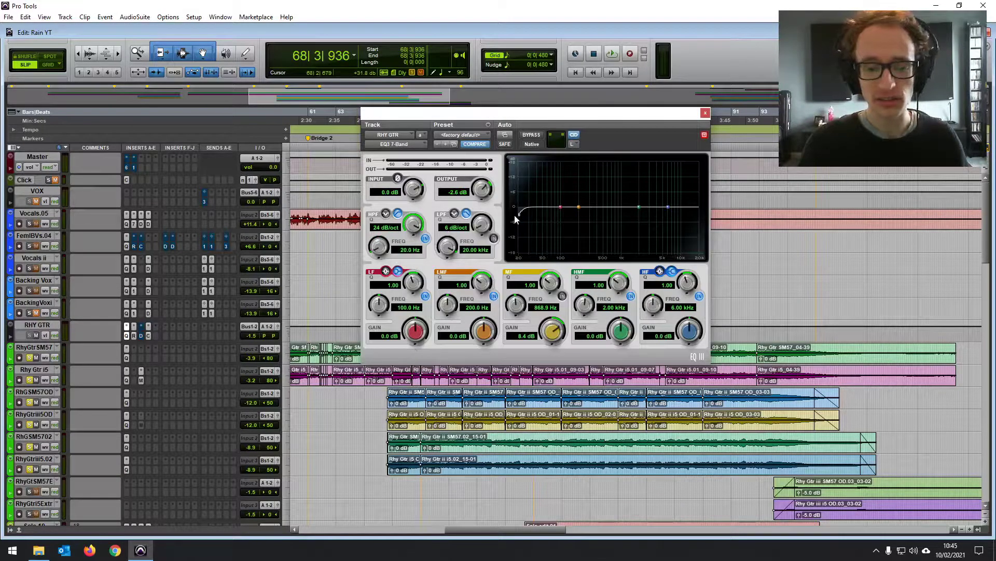
On RHY GTR, swap the high-pass for a low-pass filter and pull its cutoff down to 726.7 Hz.
key("space")
left_click_drag(517, 217, 493, 237)
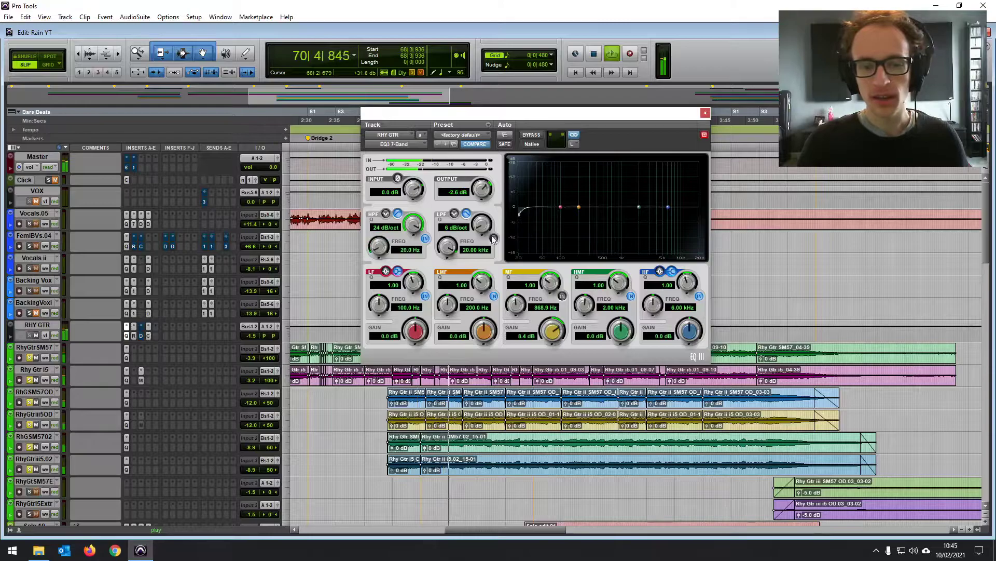
left_click(493, 238)
left_click(425, 238)
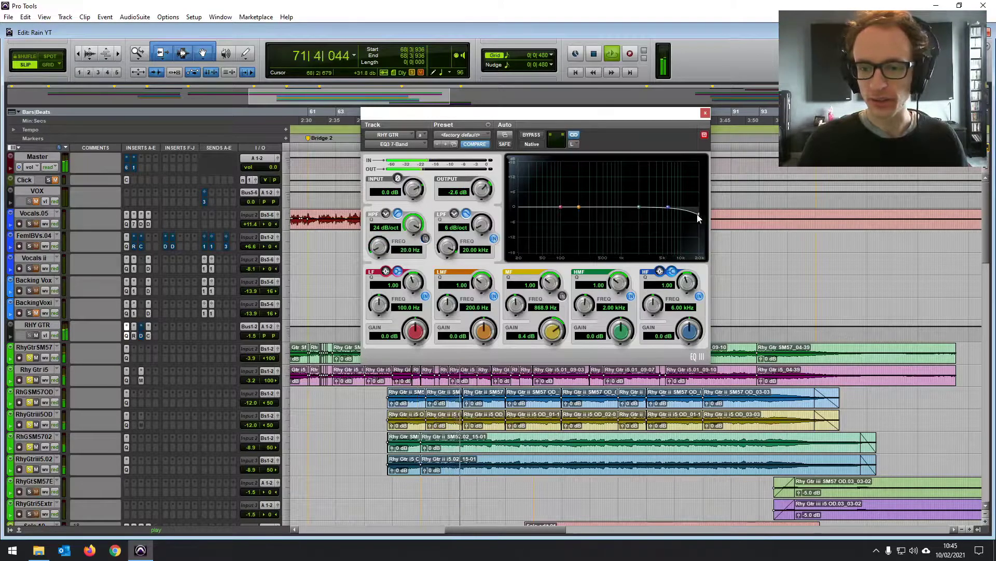
left_click_drag(698, 218, 612, 219)
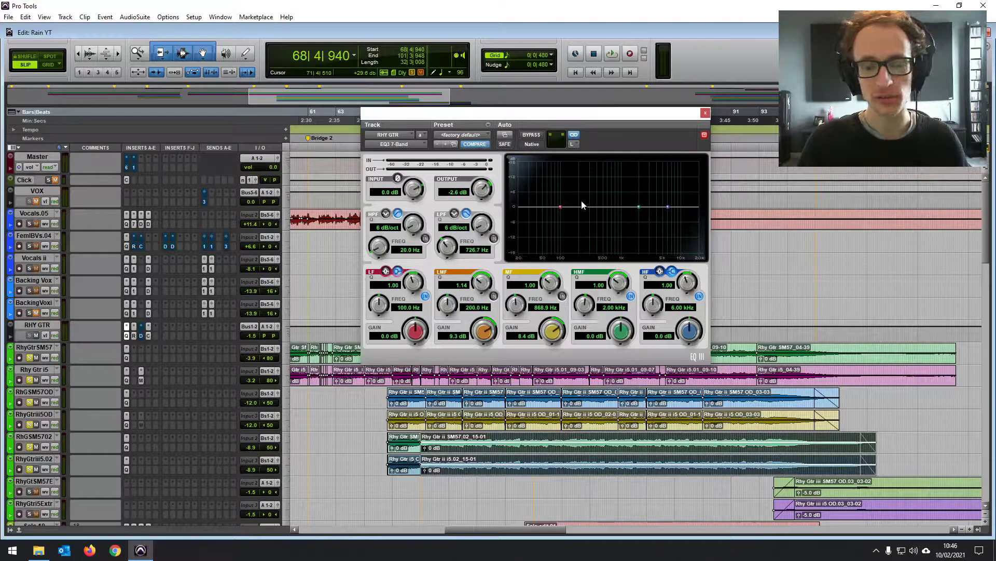
Boost the RHY GTR low band around 120 Hz, convert it from shelf to bell at about 6 dB.
left_click_drag(561, 209, 584, 204)
left_click(397, 271)
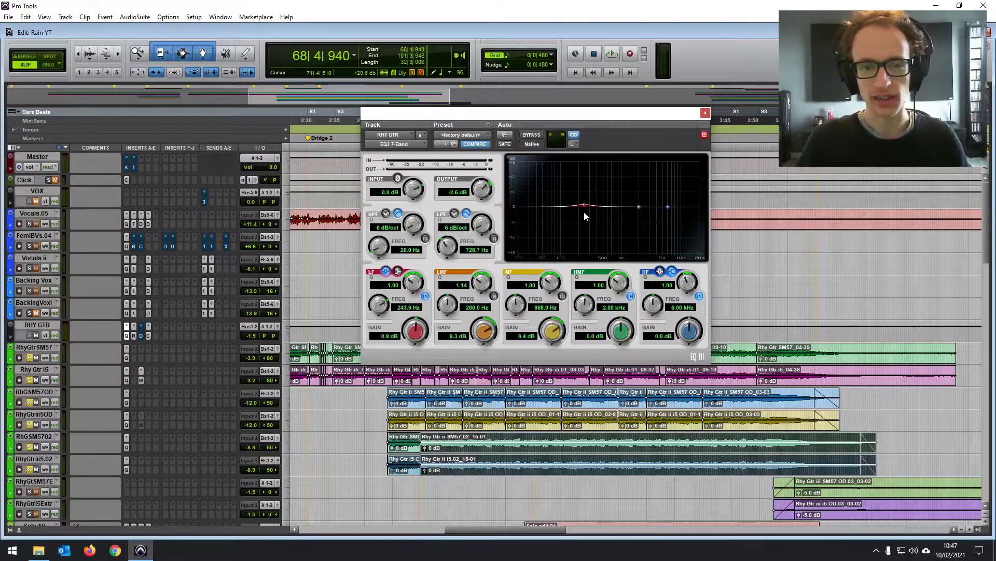
left_click_drag(584, 213, 586, 192)
left_click_drag(395, 286, 395, 283)
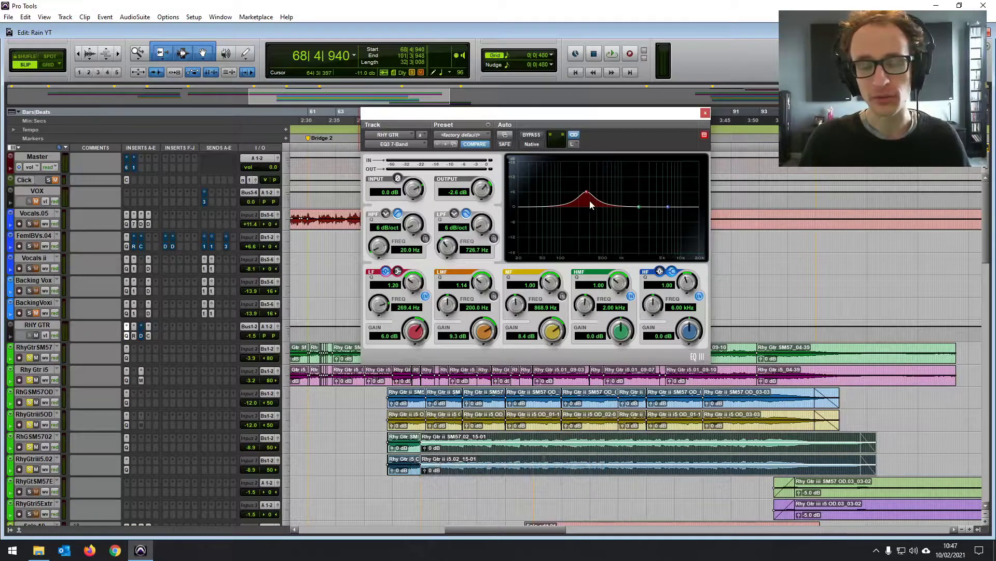
Sweep the low bell up toward 500 Hz as a narrow spike, then widen it (Q 3.98) and lower its frequency.
left_click_drag(587, 191, 603, 194)
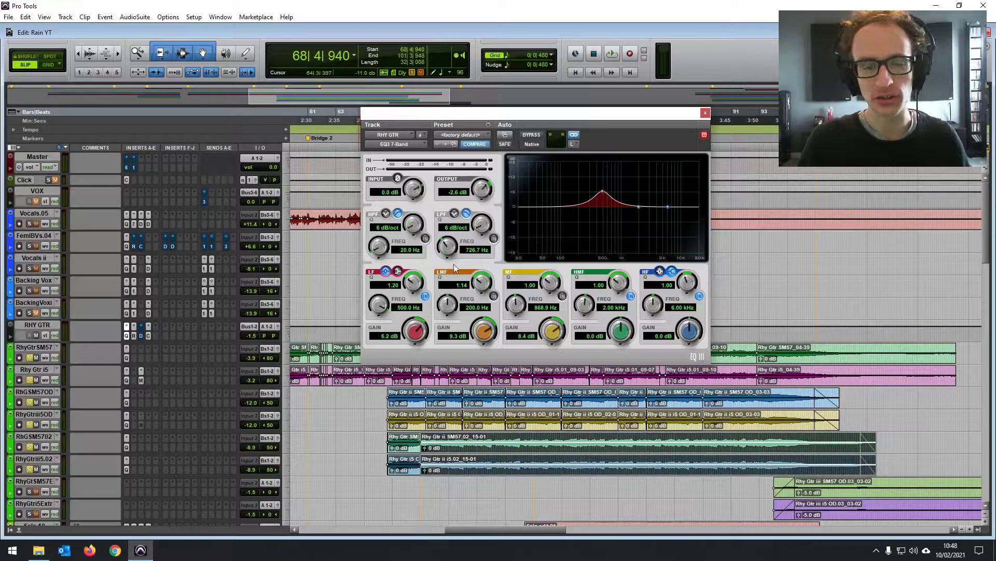
left_click_drag(410, 284, 429, 232)
left_click_drag(602, 193, 565, 203)
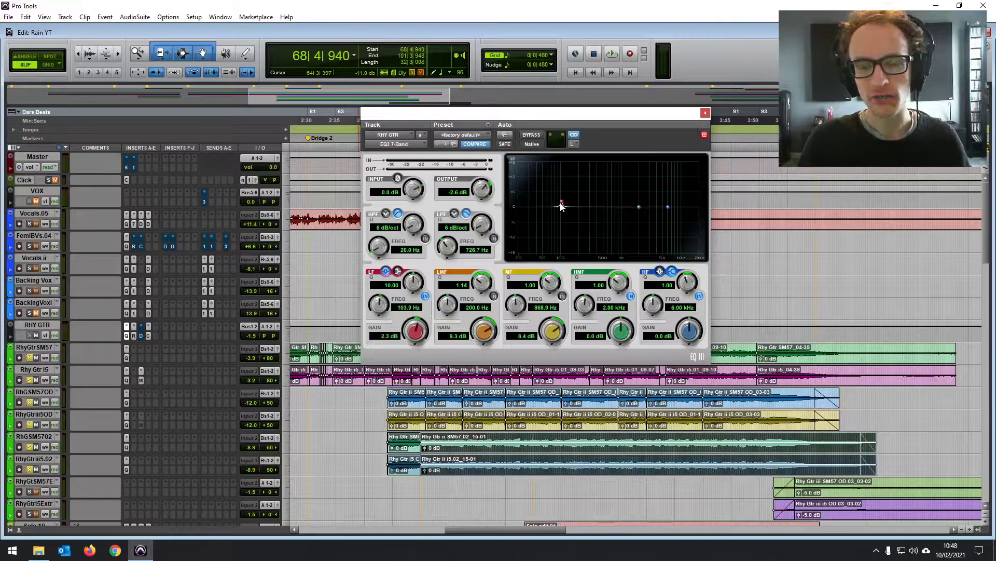
left_click_drag(414, 284, 406, 342)
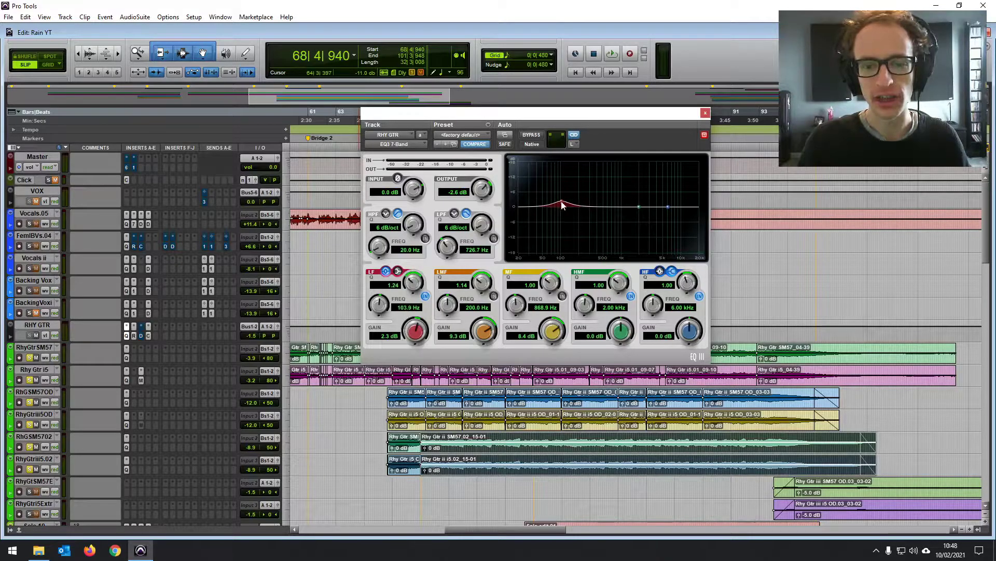
left_click_drag(563, 205, 555, 196)
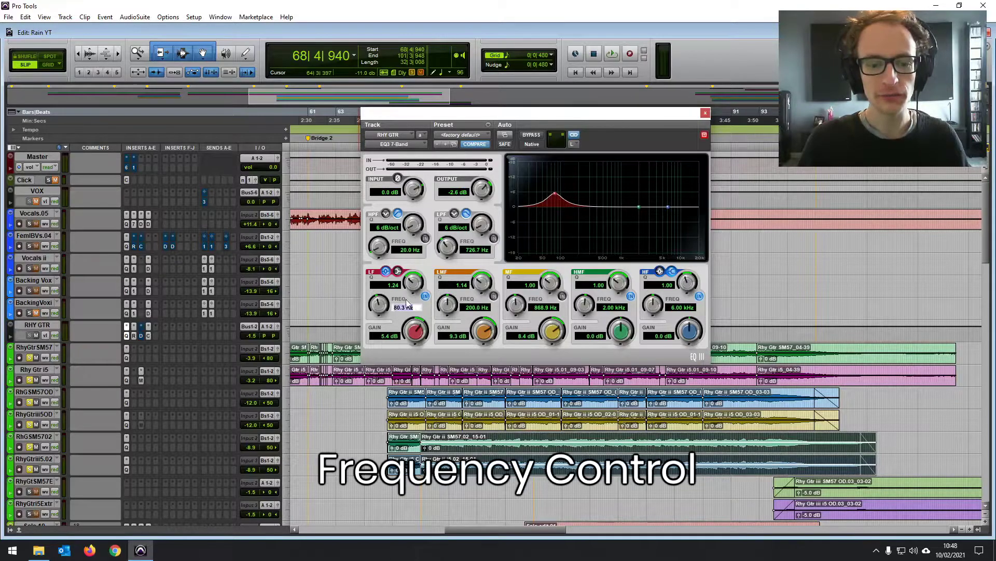
Settle the RHY GTR low band nearly flat at 81.5 Hz, 0.7 dB, and bring up the EQ plug-in list for a new insert.
left_click_drag(376, 310, 386, 296)
left_click_drag(584, 193, 567, 196)
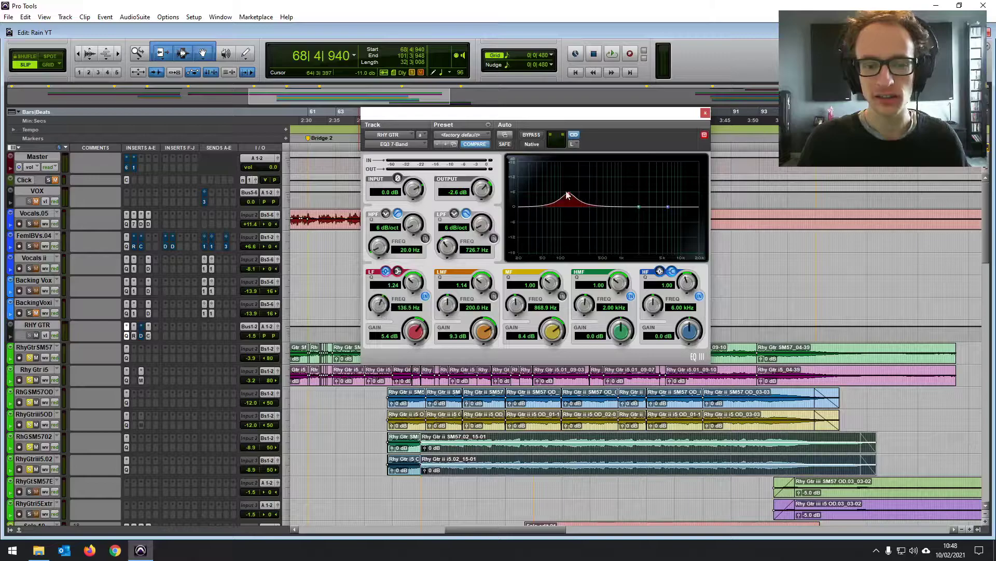
left_click_drag(374, 309, 377, 332)
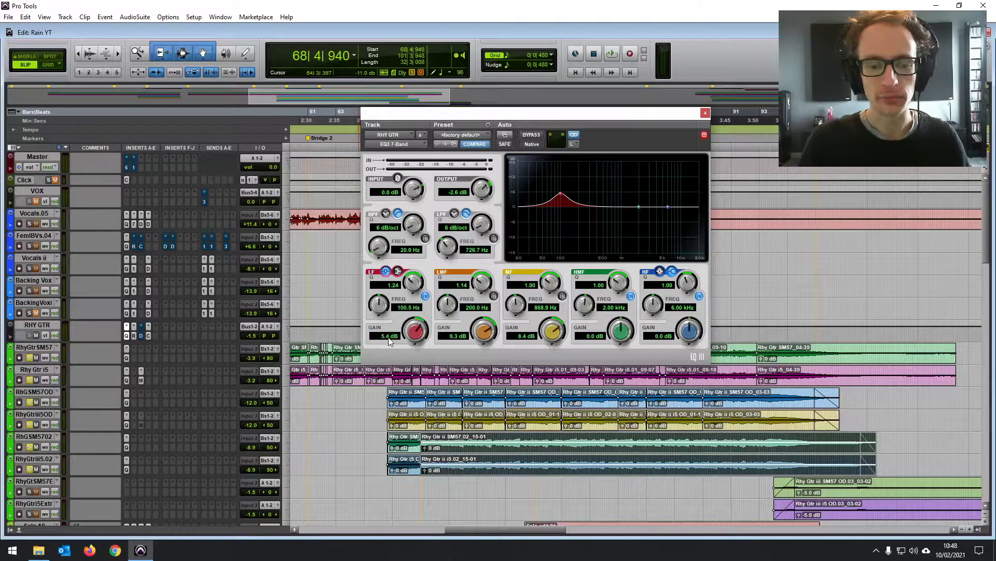
left_click_drag(415, 334, 403, 388)
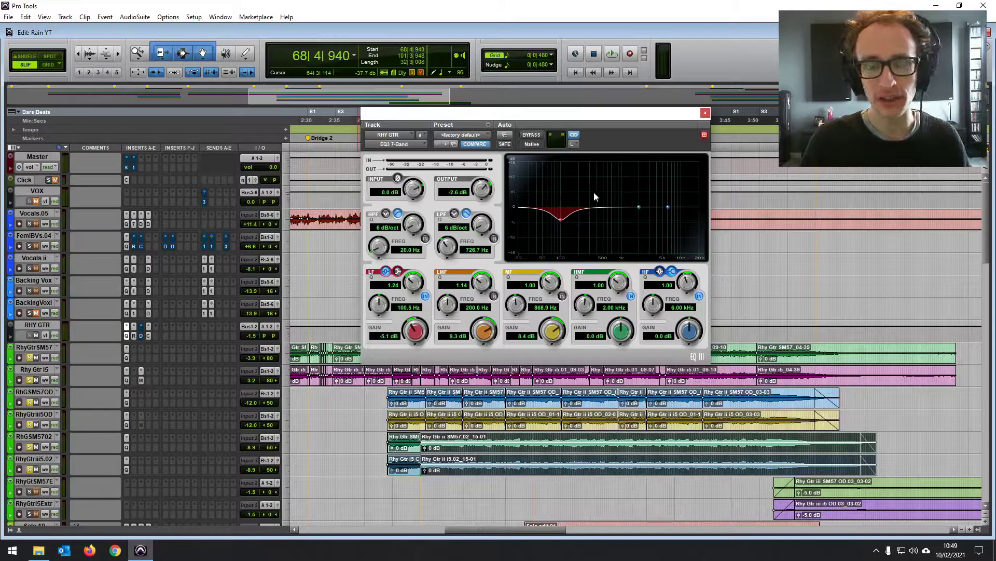
mouse_move(560, 220)
left_mouse_down()
mouse_move(559, 208)
mouse_move(592, 187)
mouse_move(556, 205)
left_mouse_up()
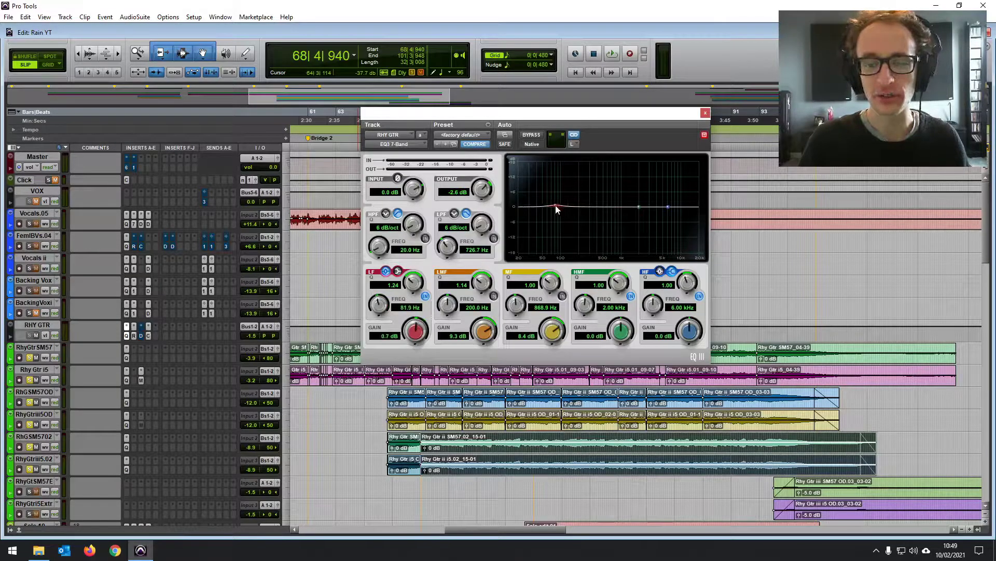
left_click(151, 326)
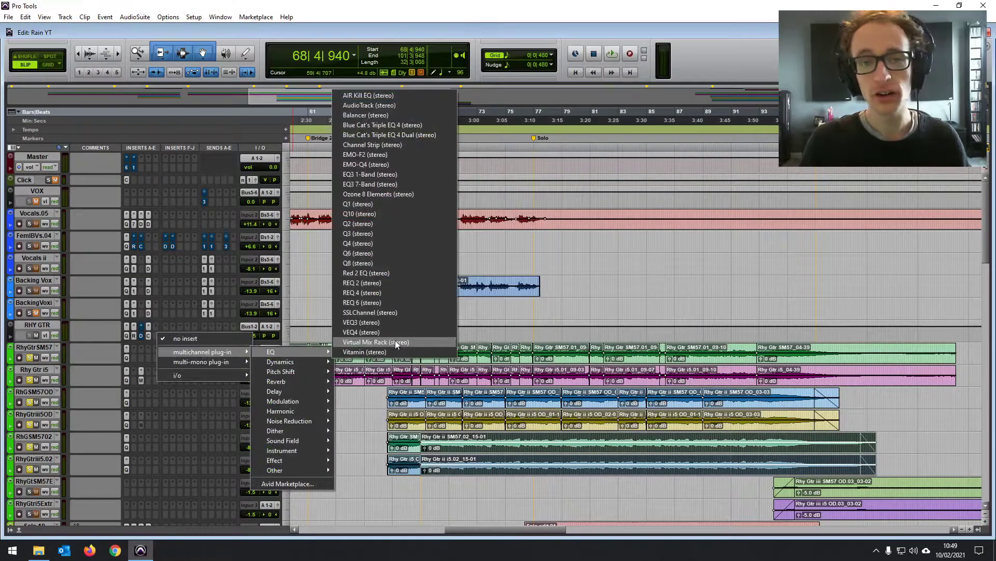
Insert SSLChannel (stereo) on RHY GTR and turn its red HF gain knob down slightly.
left_click(407, 311)
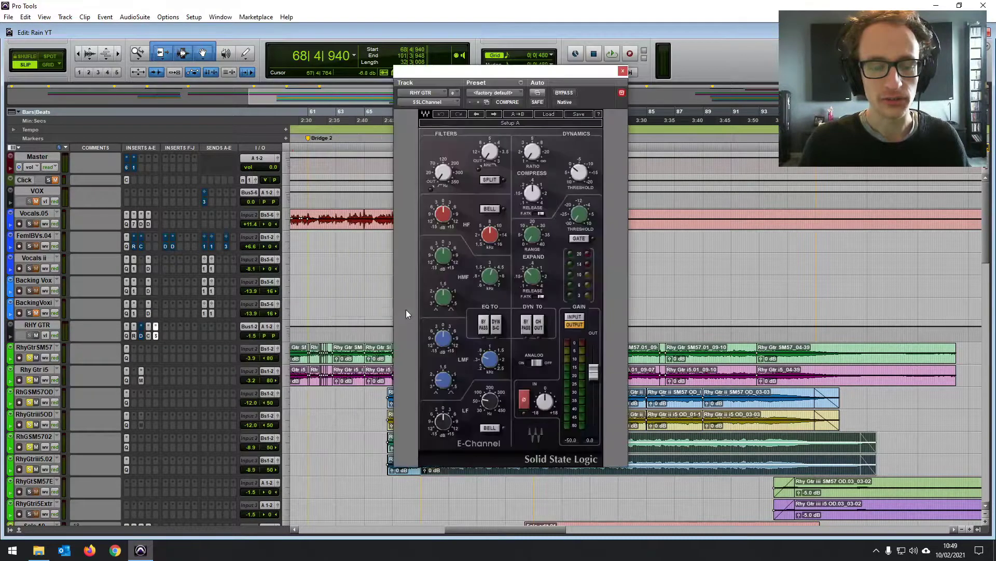
left_click_drag(510, 73, 513, 54)
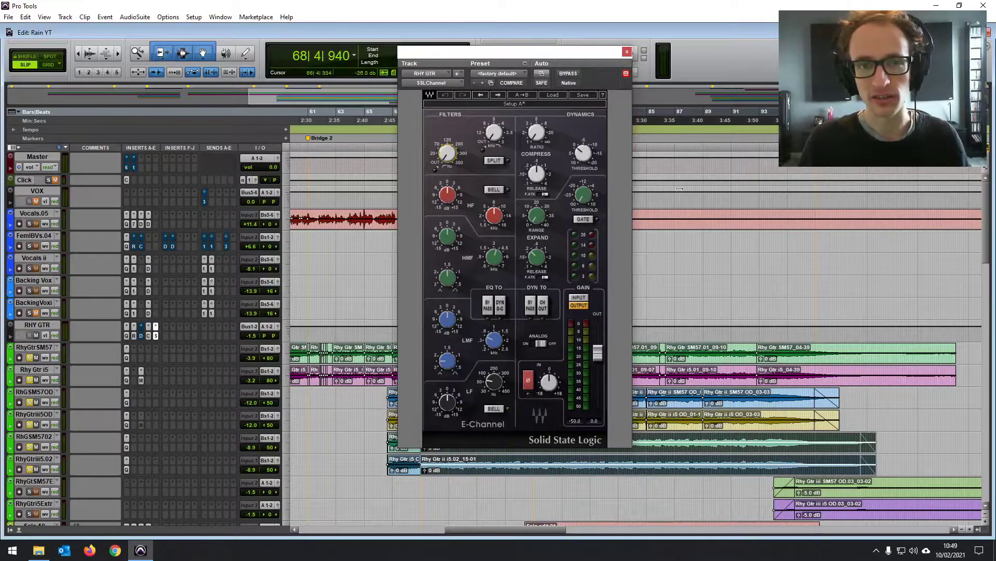
mouse_move(452, 189)
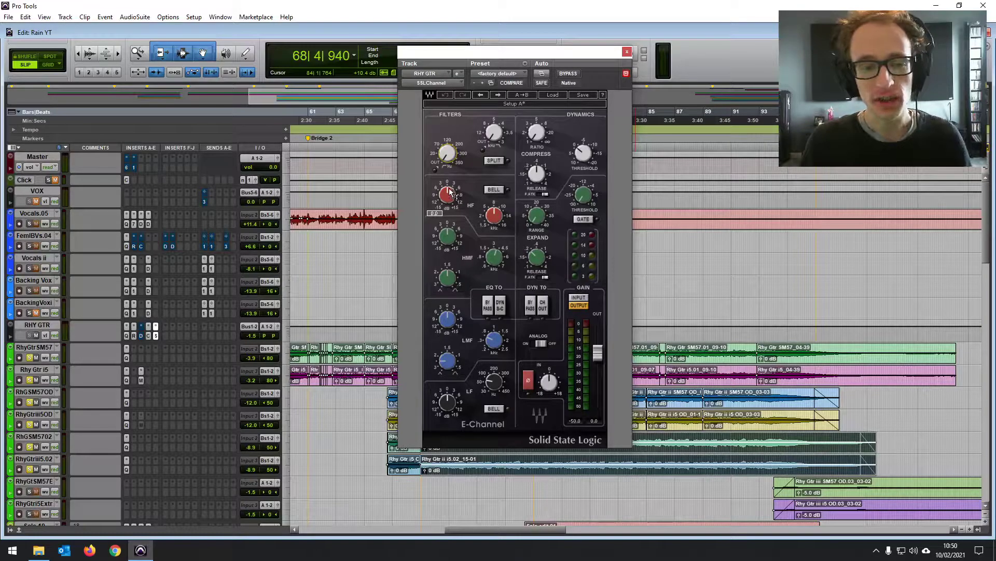
left_click_drag(448, 191, 448, 198)
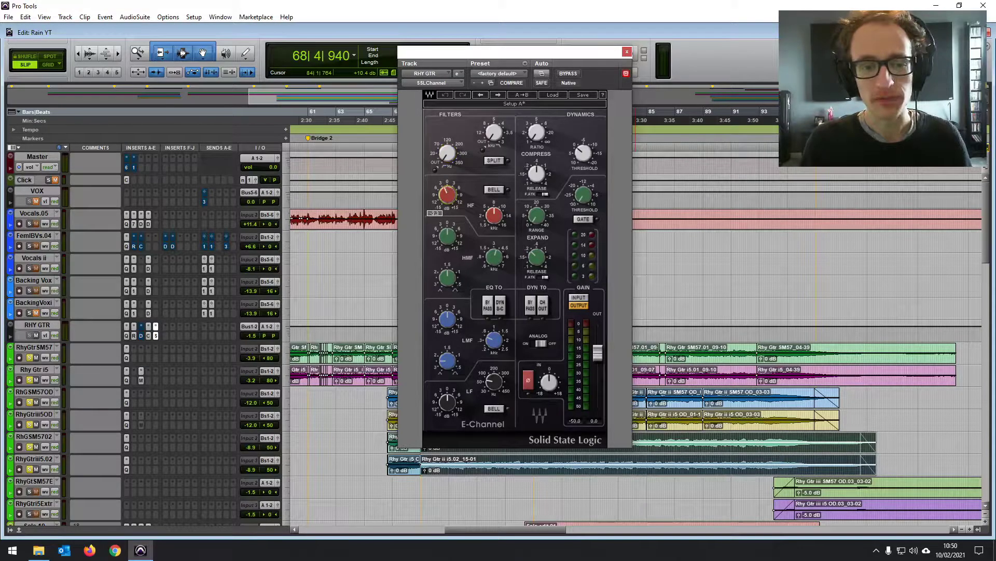
Close the SSL window and solo the FemlBVs.04 track during playback.
left_click(628, 54)
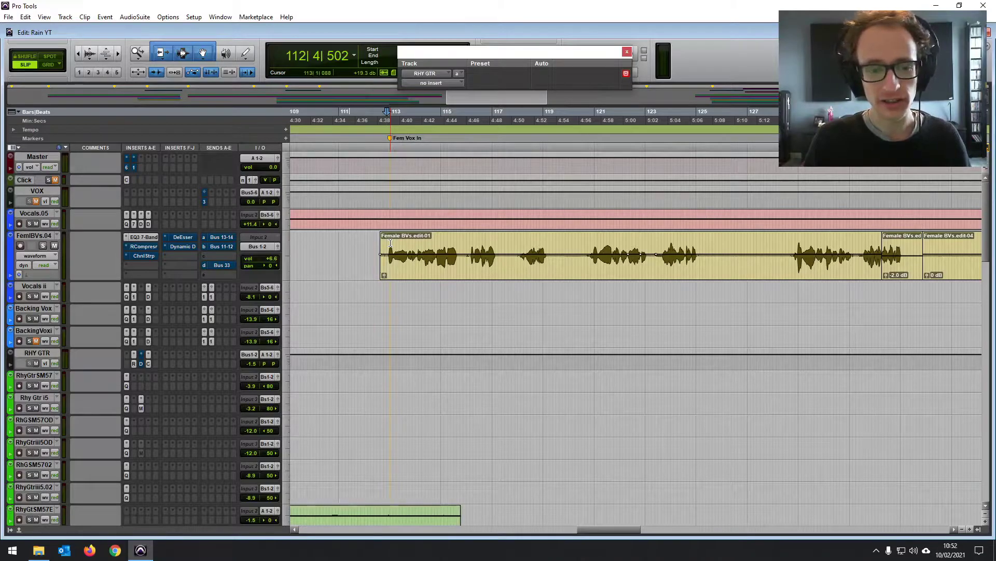
key("space")
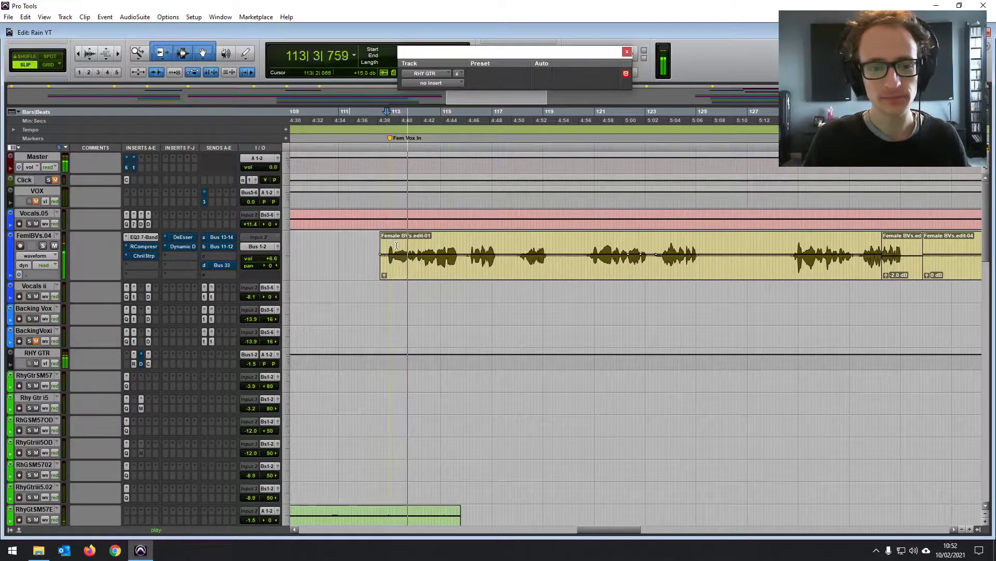
left_click(42, 245)
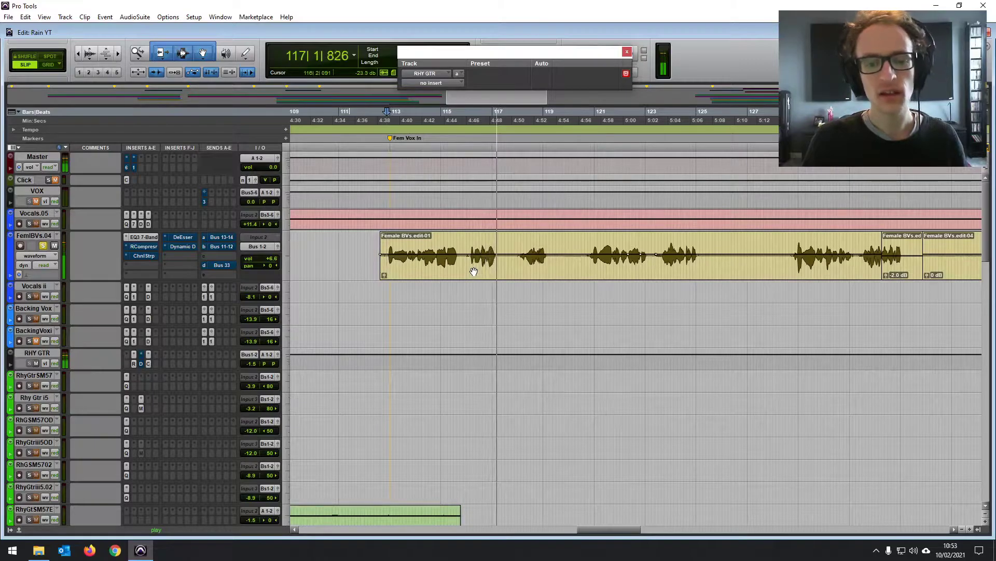
key("space")
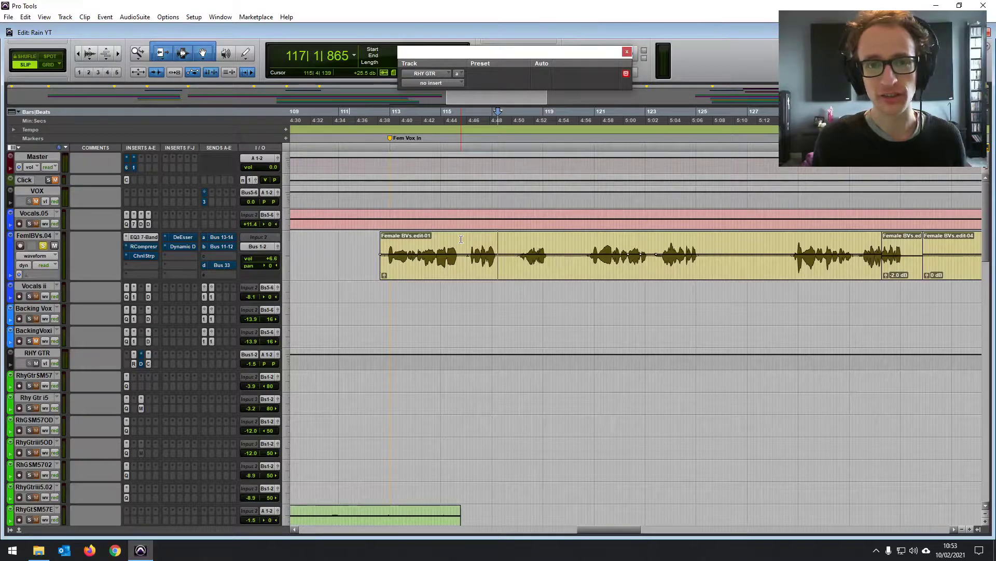
Select the opening stretch of the Female BVs clip.
left_click(417, 239)
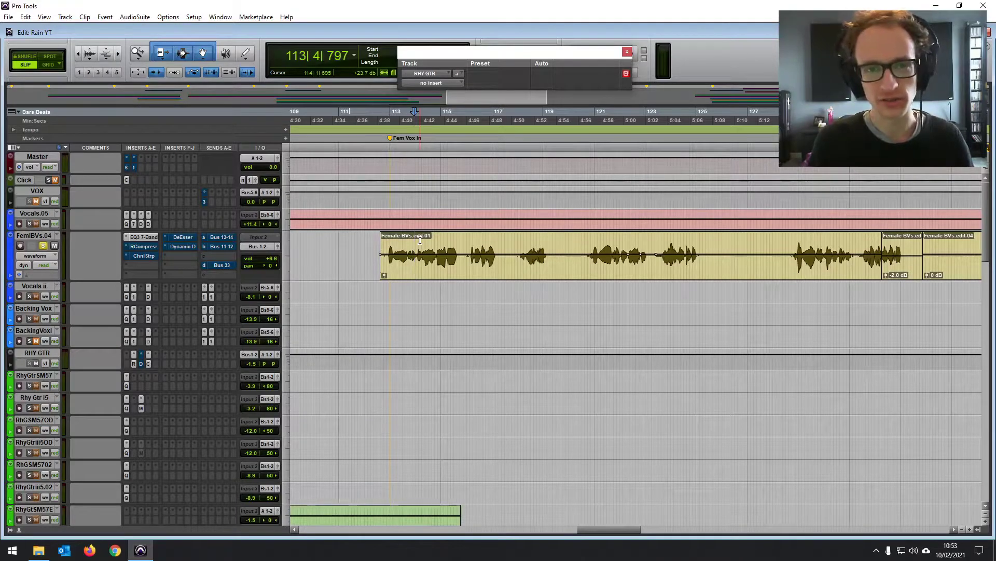
left_click(380, 243)
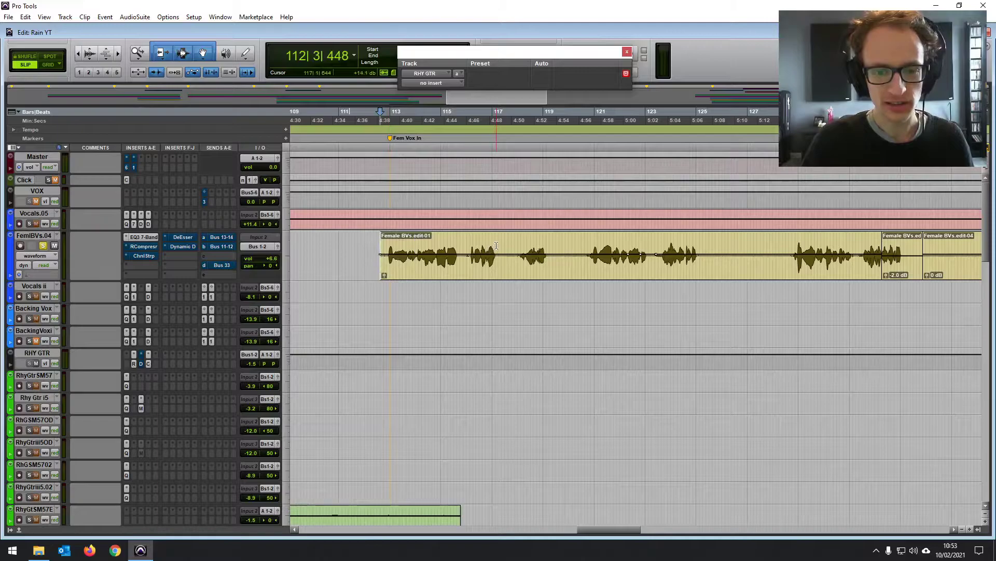
left_click_drag(496, 245, 698, 238)
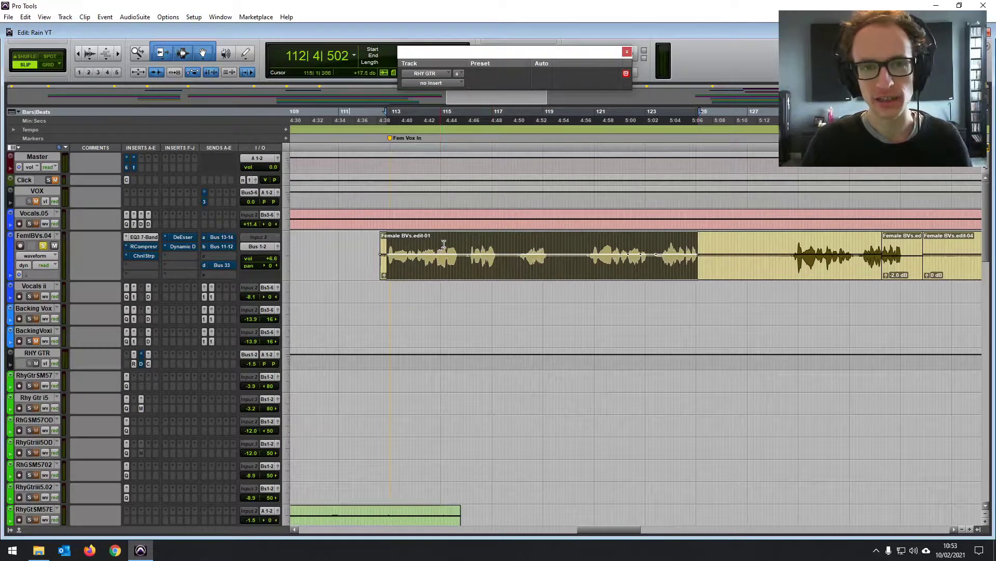
Open the Female BVs.04 EQ3 7-Band and sweep a low-mid boost toward 335 Hz during playback.
left_click(142, 237)
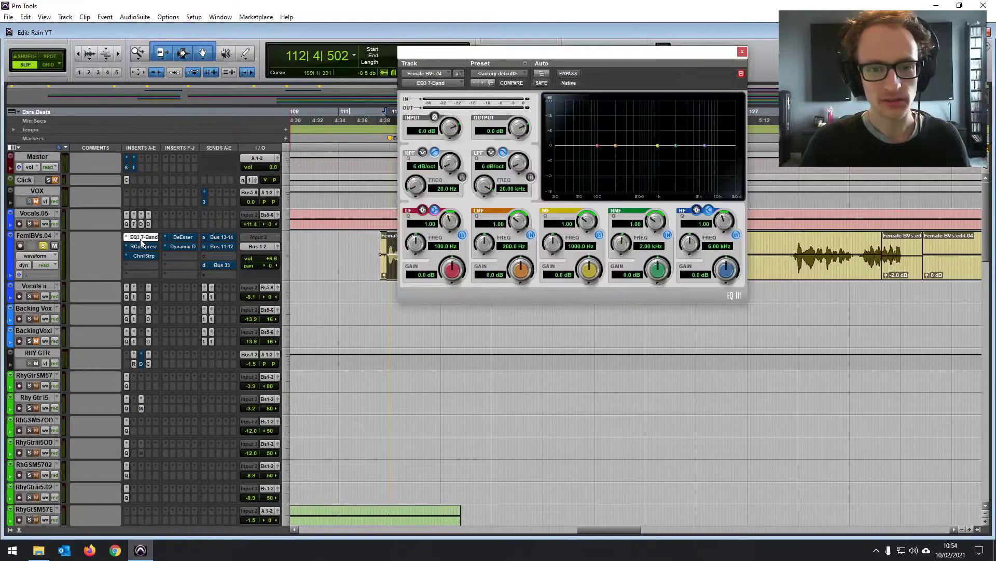
left_click_drag(537, 48, 461, 100)
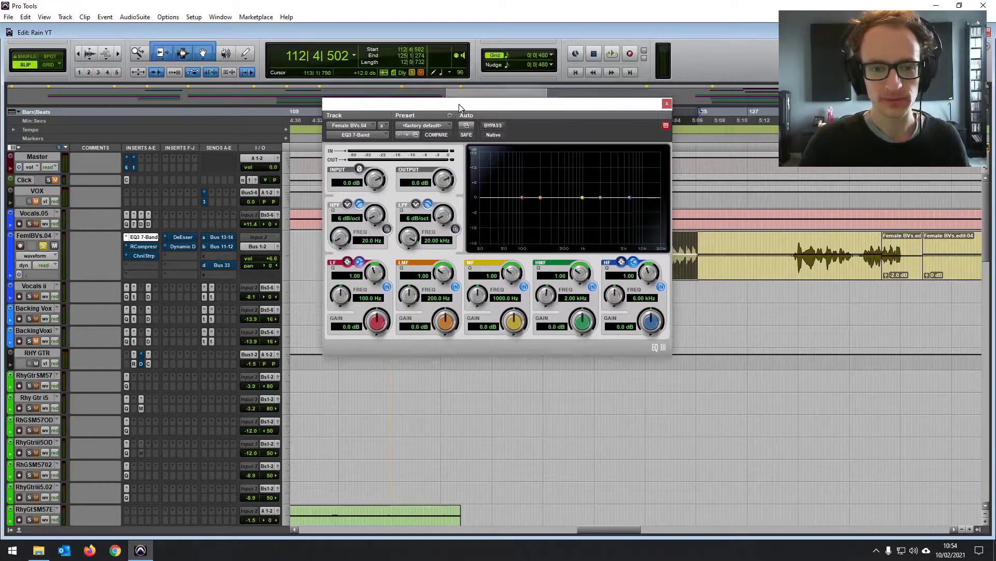
key("space")
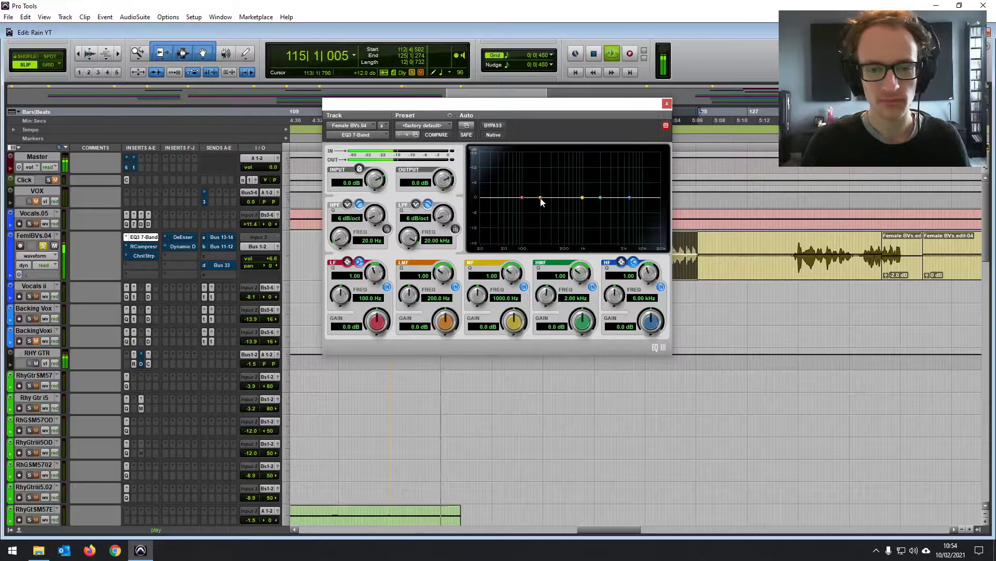
left_click_drag(540, 199, 556, 162)
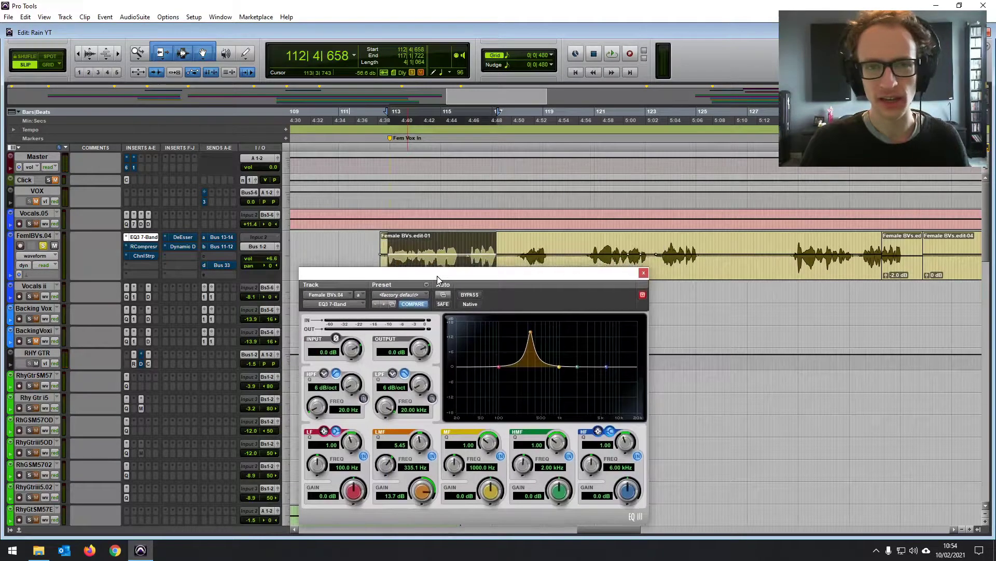
Turn the low-mid into a -7.7 dB cut at 335.1 Hz and dip the mid band about -4.8 dB near 489 Hz.
left_click_drag(437, 275, 446, 156)
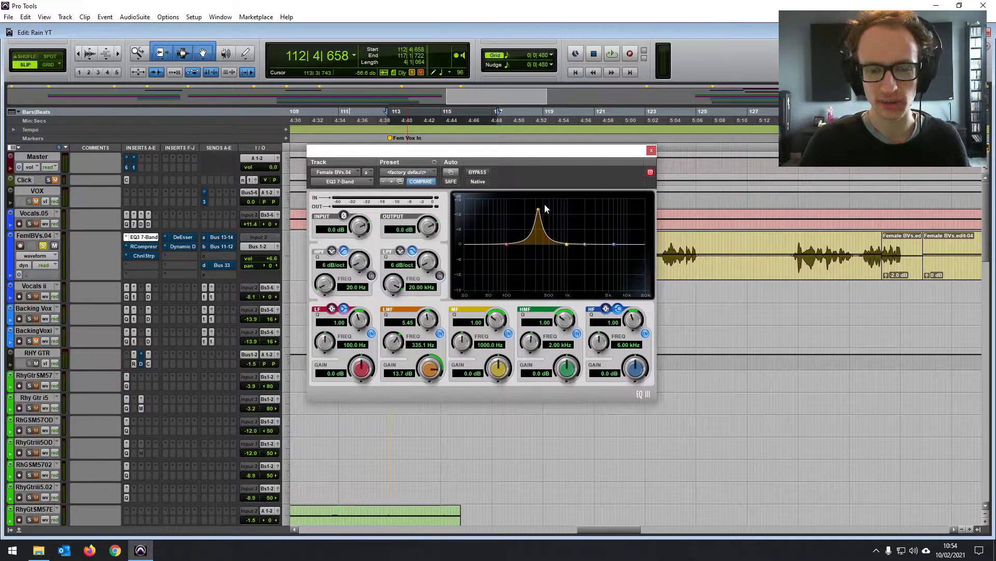
key("space")
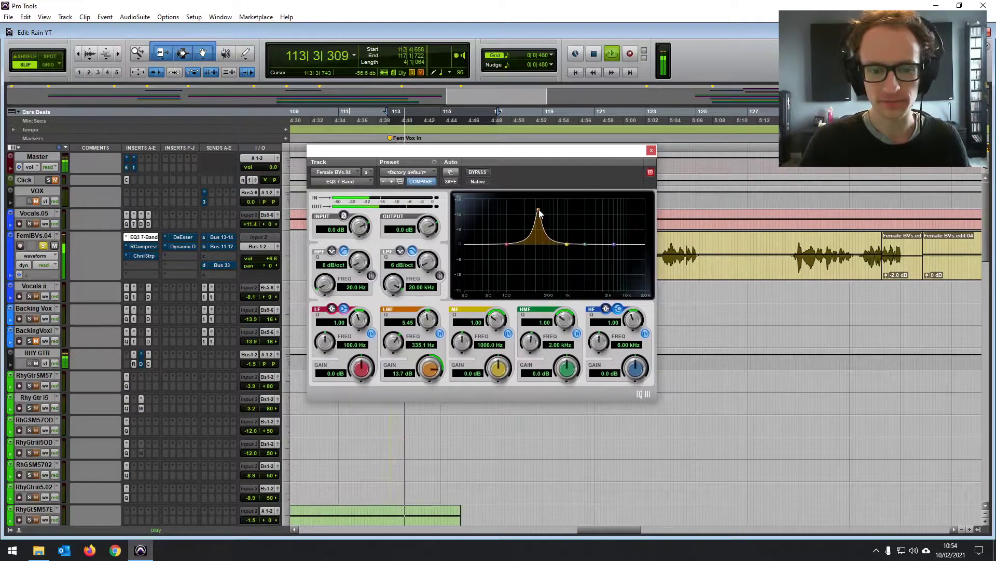
left_click_drag(429, 367, 445, 519)
left_click_drag(567, 244, 548, 255)
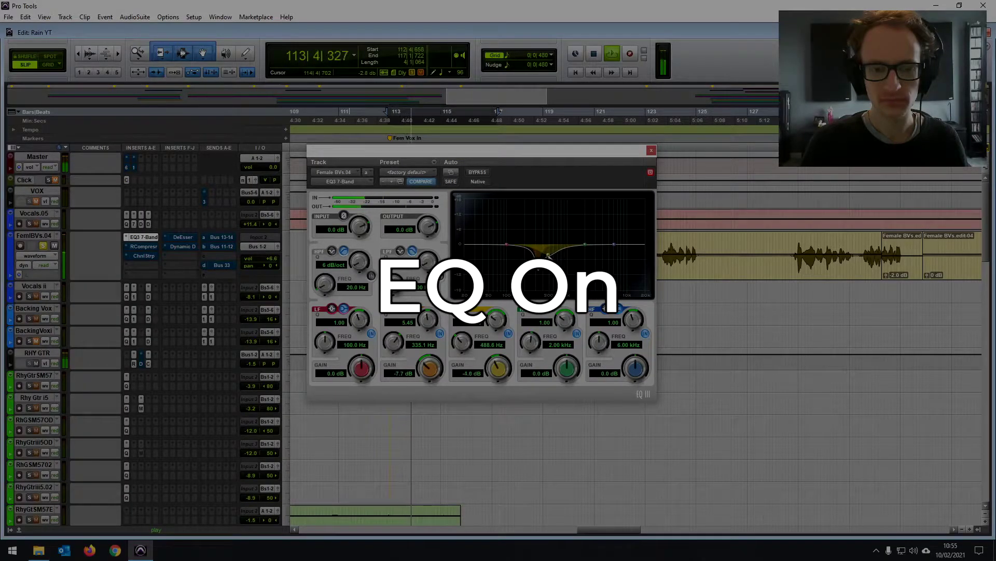
Compare the Female BVs vocal with the EQ bypassed and re-enabled.
left_click(478, 173)
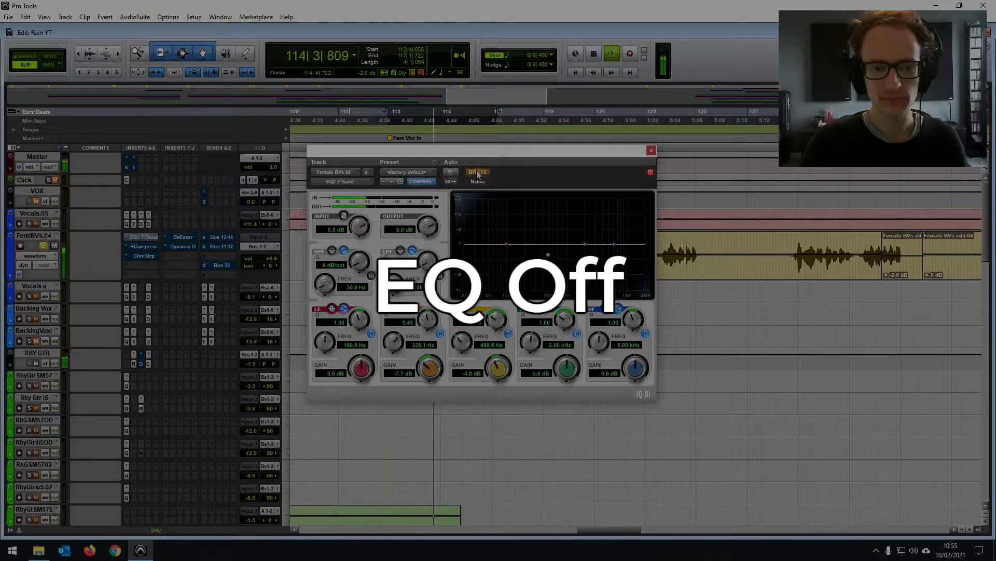
left_click(478, 173)
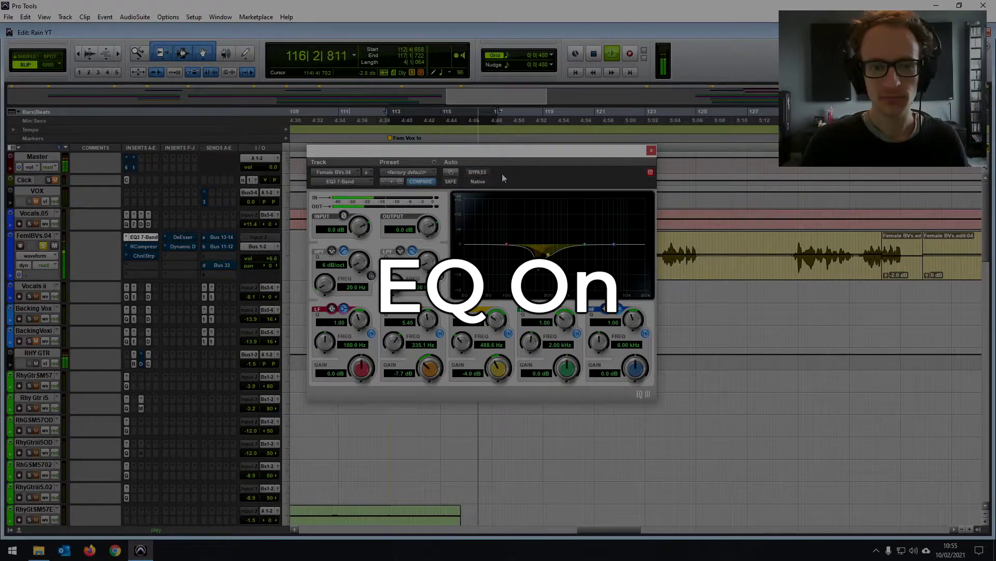
key("space")
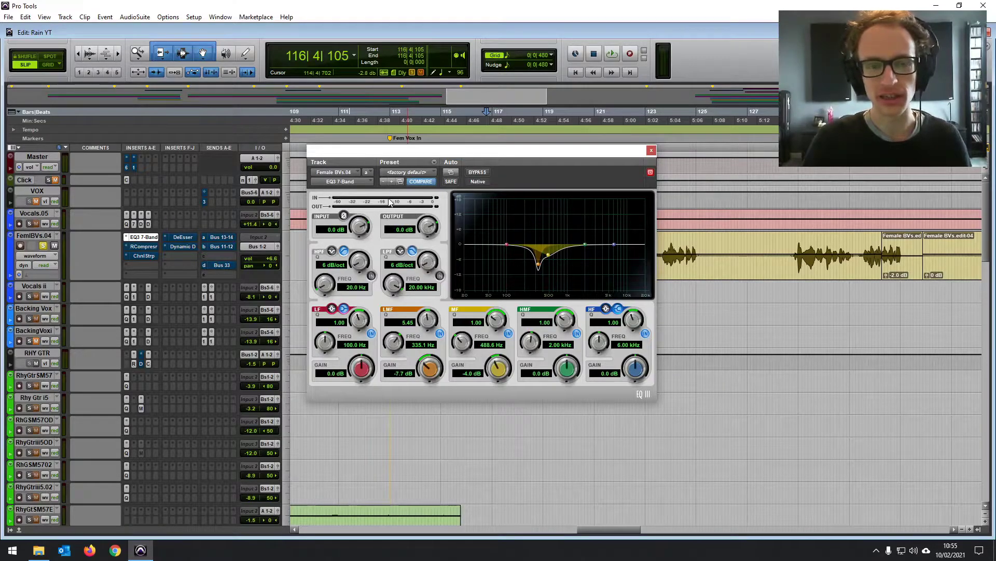
Raise the Female BVs EQ output gain to 3.7 dB while the vocals play.
key("space")
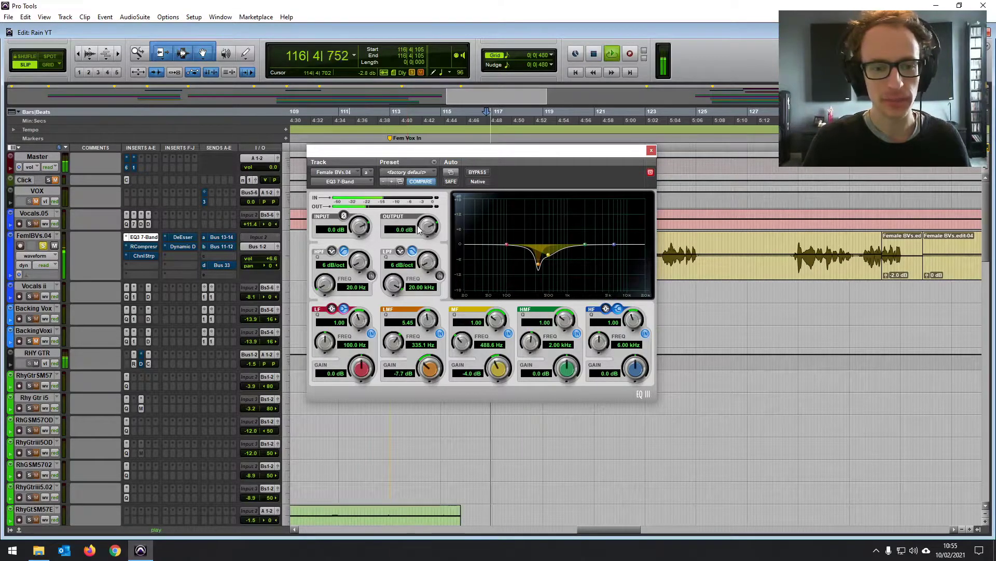
left_click_drag(419, 230, 429, 226)
key("space")
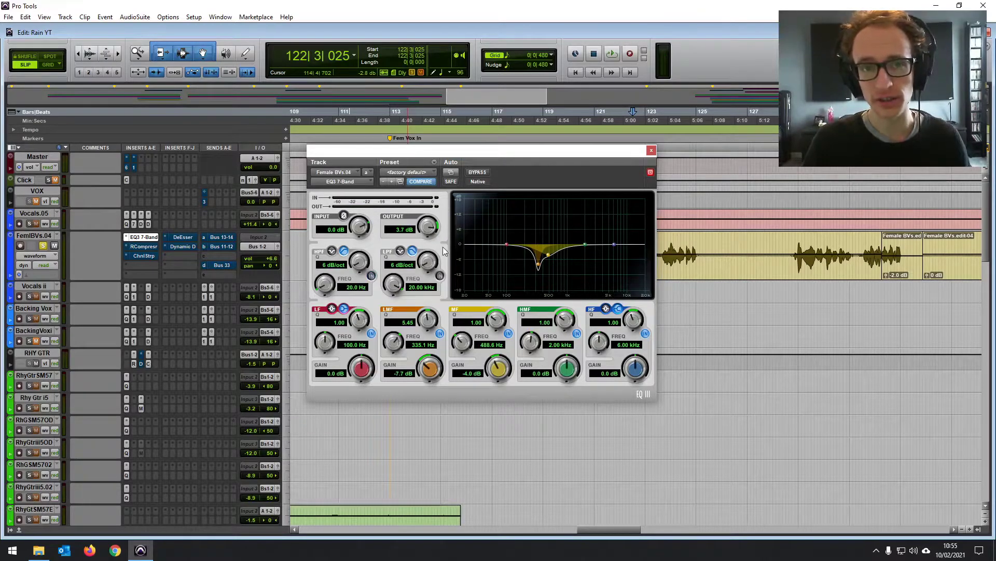
Enable the Female BVs EQ high-pass at 18 dB/oct and tune its cutoff to 99.8 Hz during playback.
left_click(372, 276)
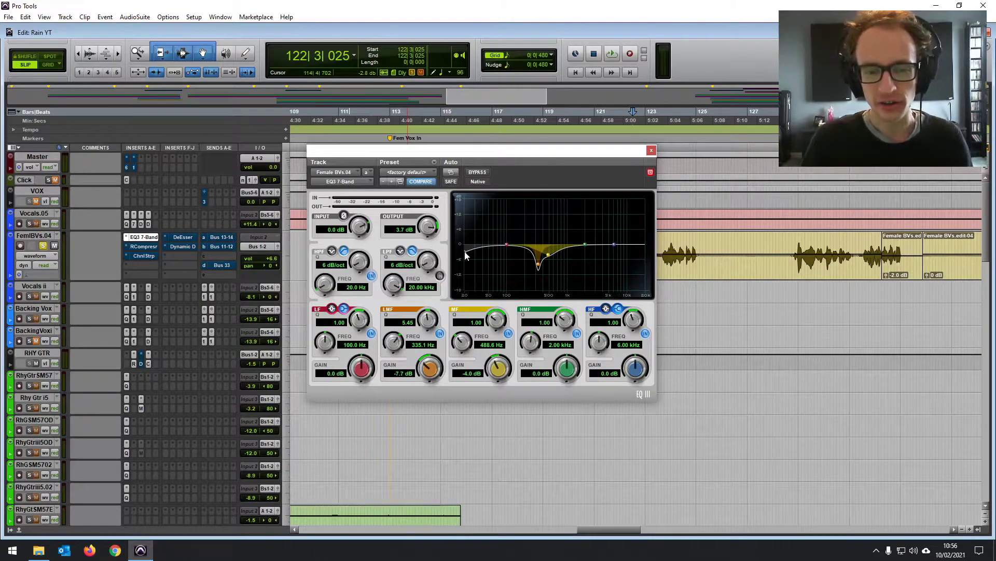
left_click_drag(465, 251, 518, 257)
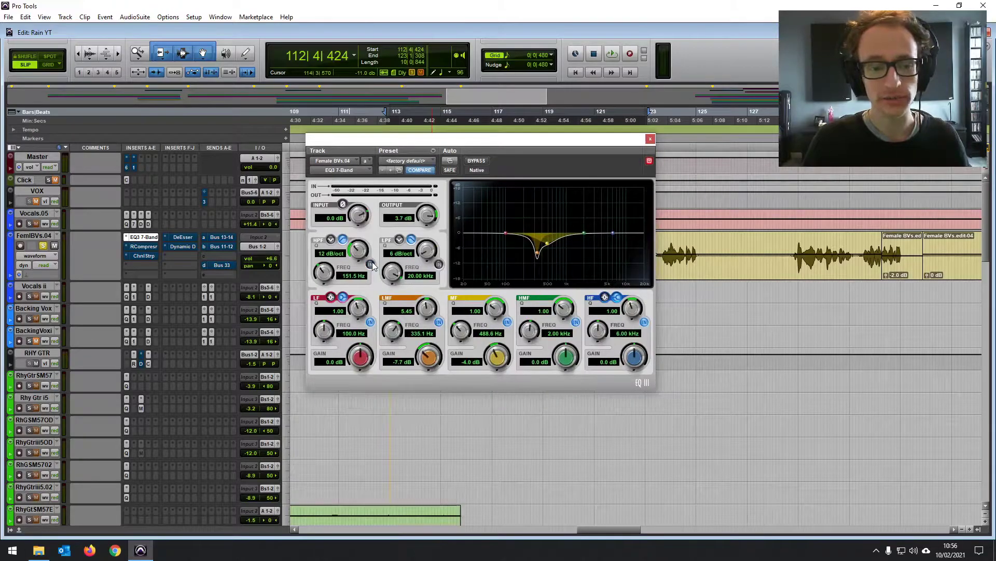
key("space")
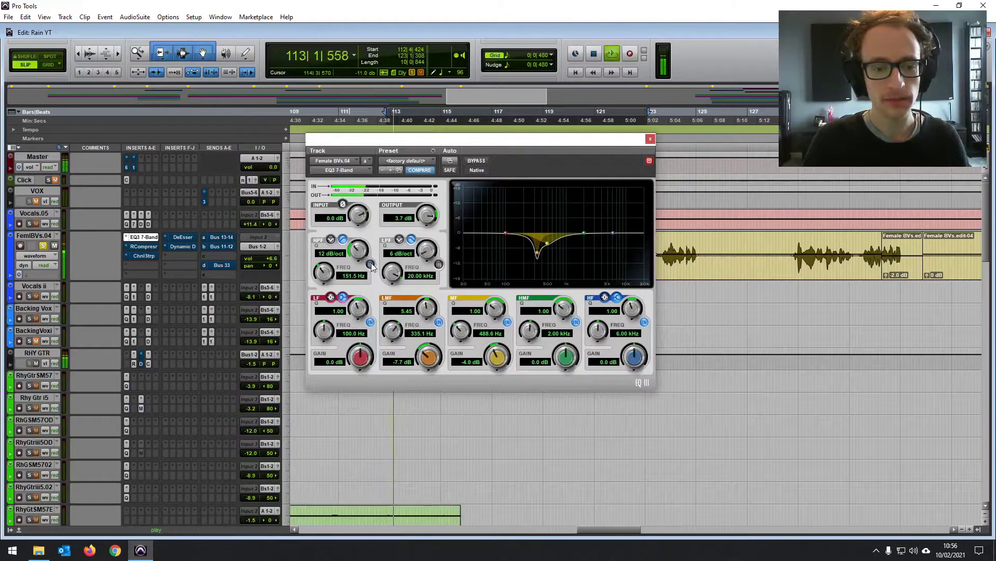
left_click(370, 265)
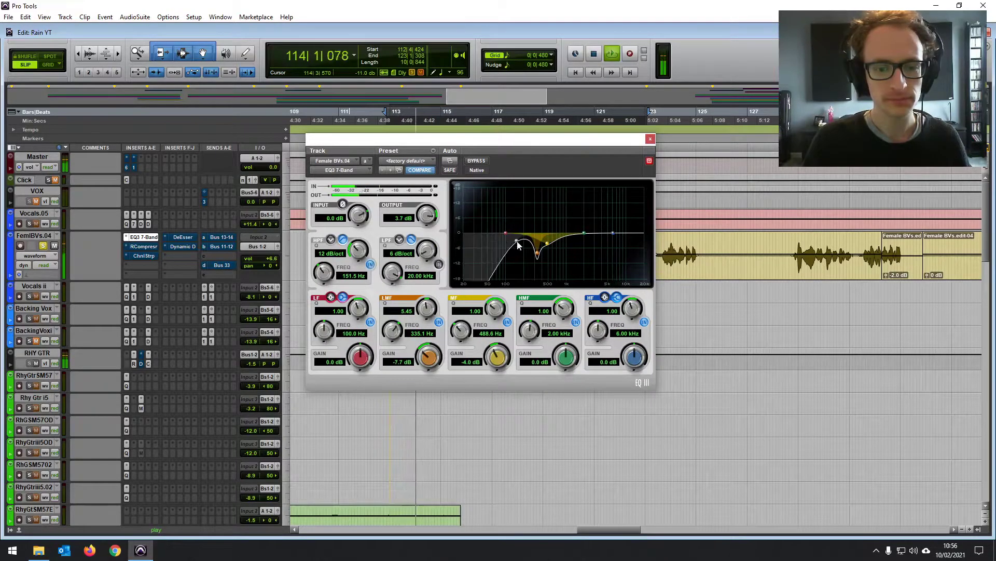
left_click_drag(516, 238, 481, 241)
left_click_drag(362, 254, 363, 249)
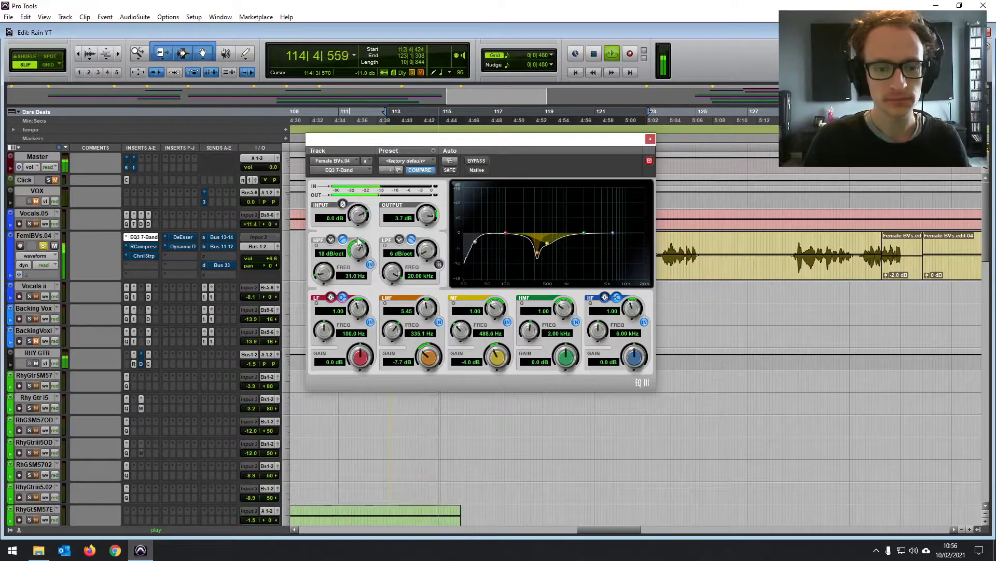
left_click_drag(481, 245, 505, 247)
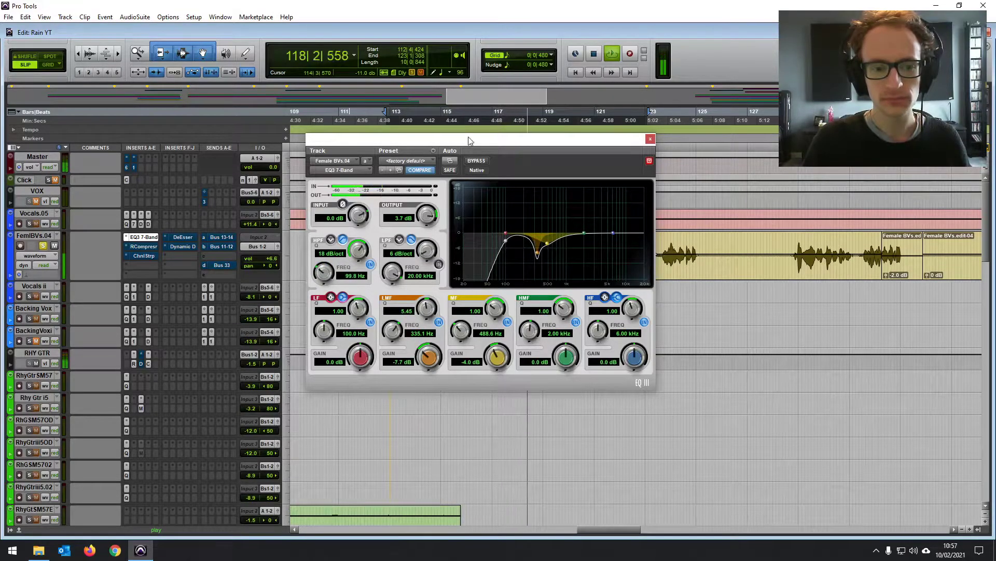
left_click_drag(483, 139, 485, 128)
key("space")
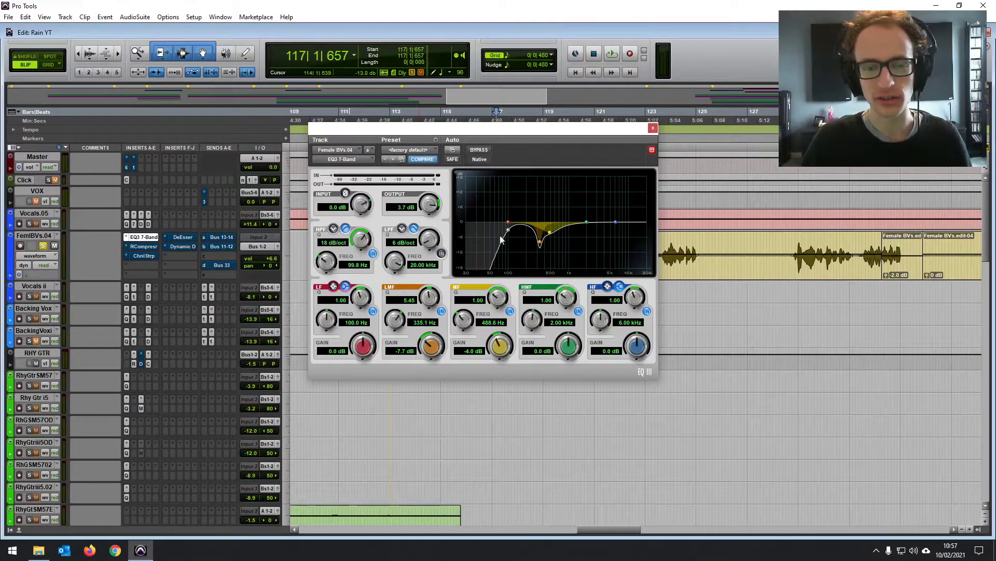
Set the Female BVs EQ3 low band to 184.7 Hz/-2.1 dB, 7.41 kHz +1.5 dB, output 3.5 dB.
left_click_drag(448, 128, 451, 159)
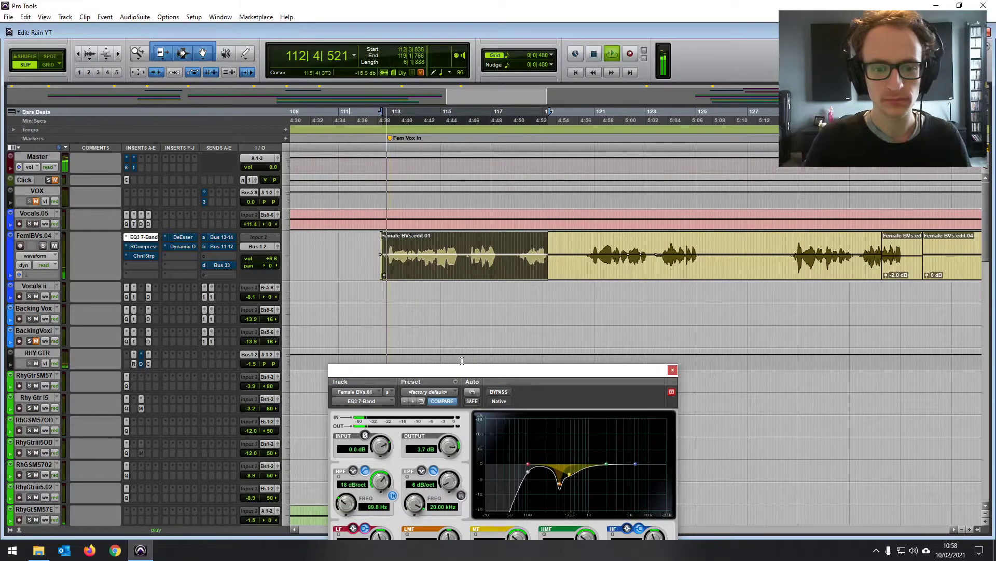
left_click_drag(456, 369, 450, 117)
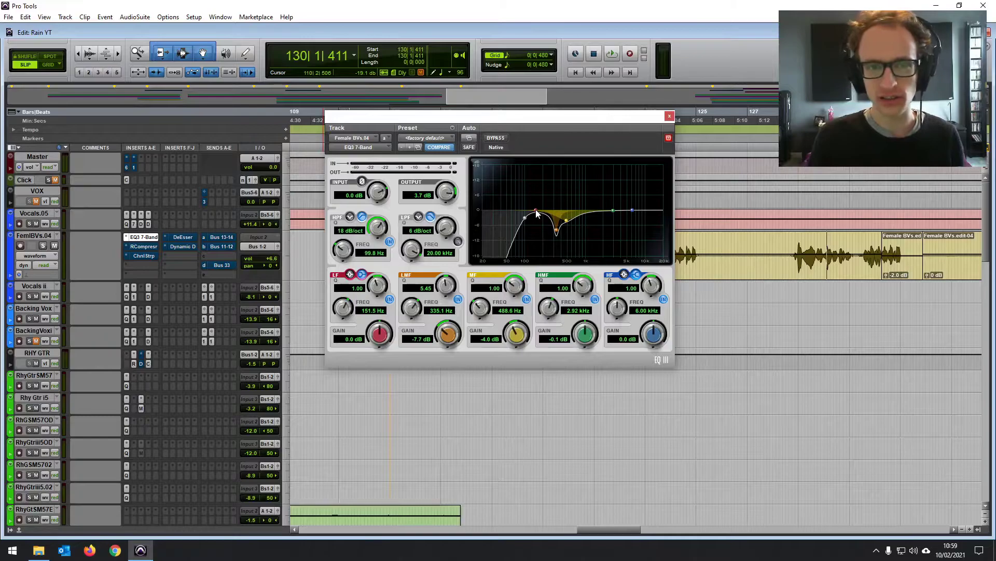
left_click_drag(536, 212, 542, 220)
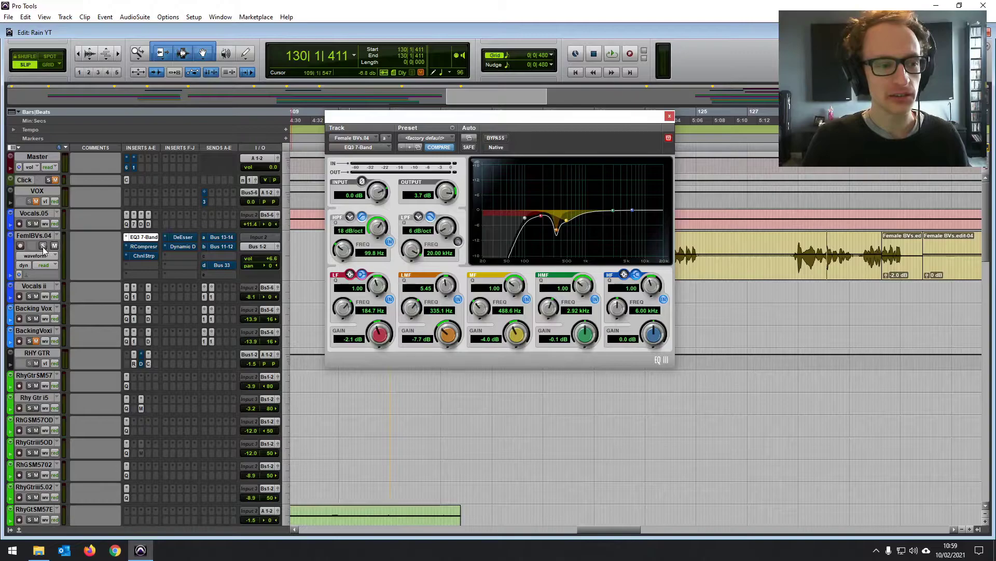
key("space")
left_click_drag(472, 116, 472, 158)
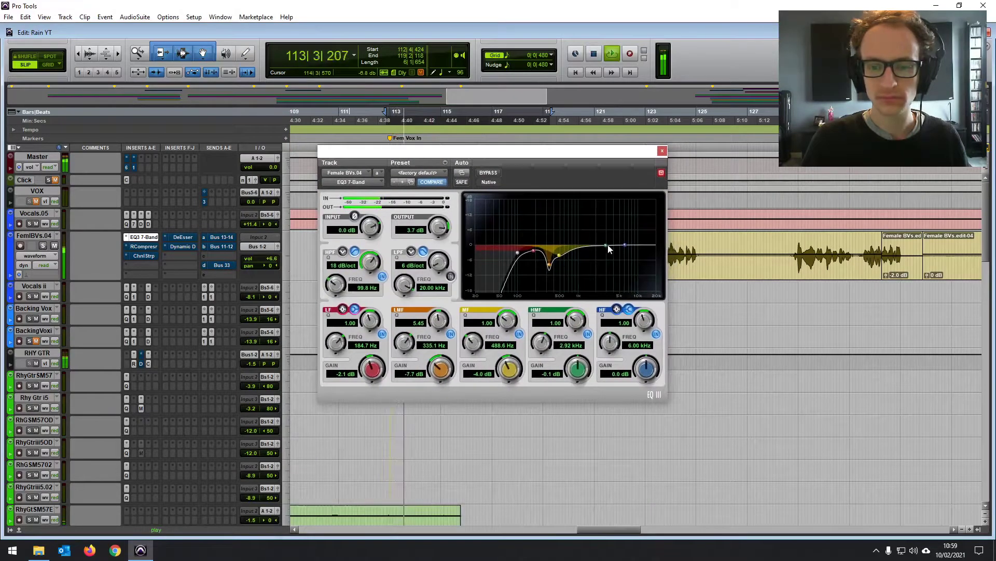
left_click_drag(606, 246, 630, 241)
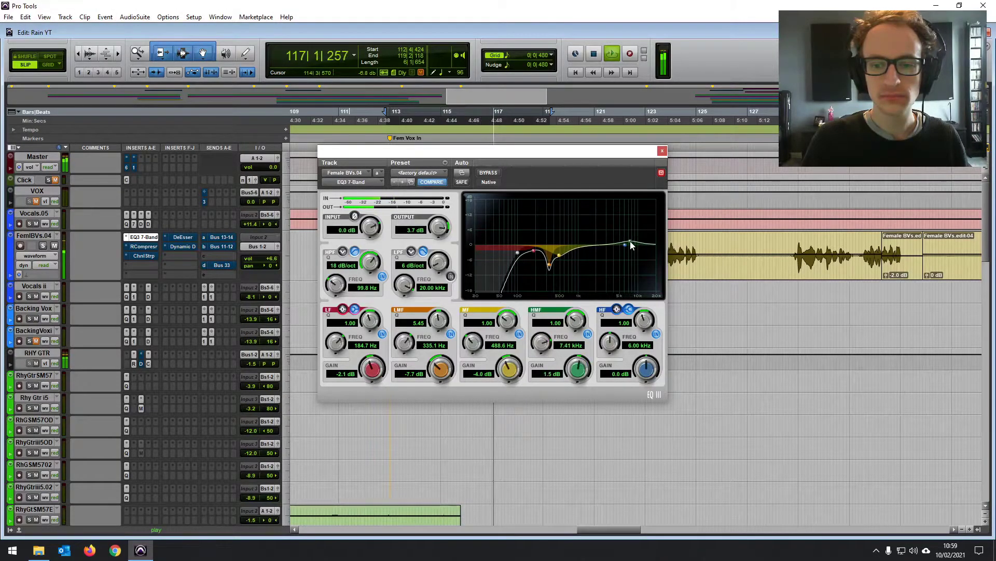
left_click_drag(438, 227, 436, 227)
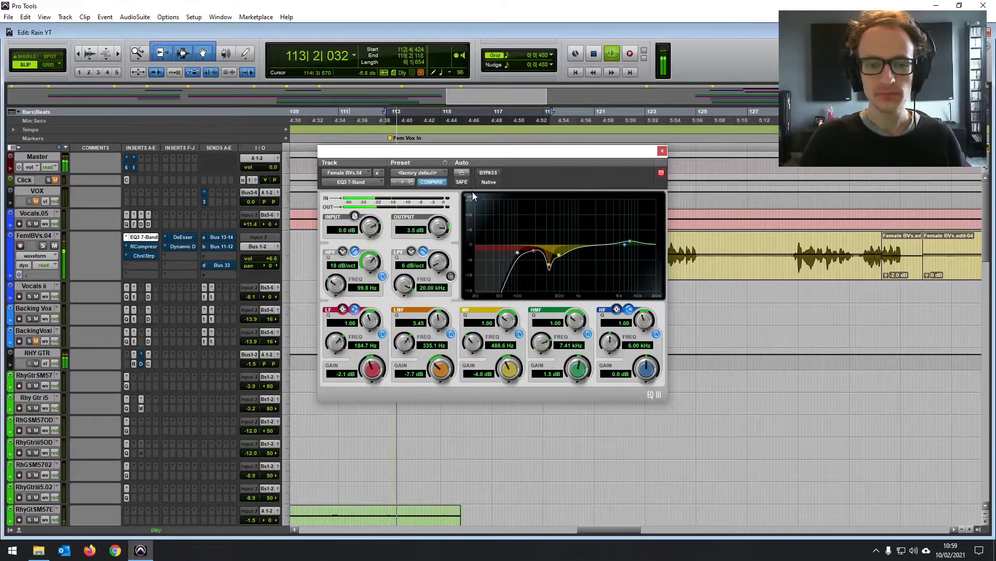
key("space")
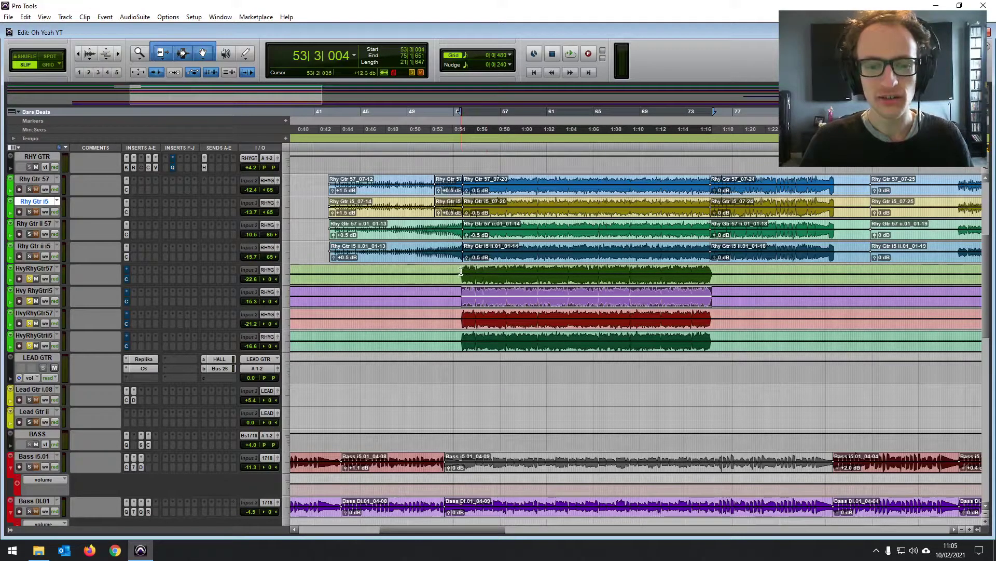
Audition bars 53–75 of HvyRhyGtr57, then select the entire HvyRhyGtr57 clip.
left_click_drag(461, 271, 707, 271)
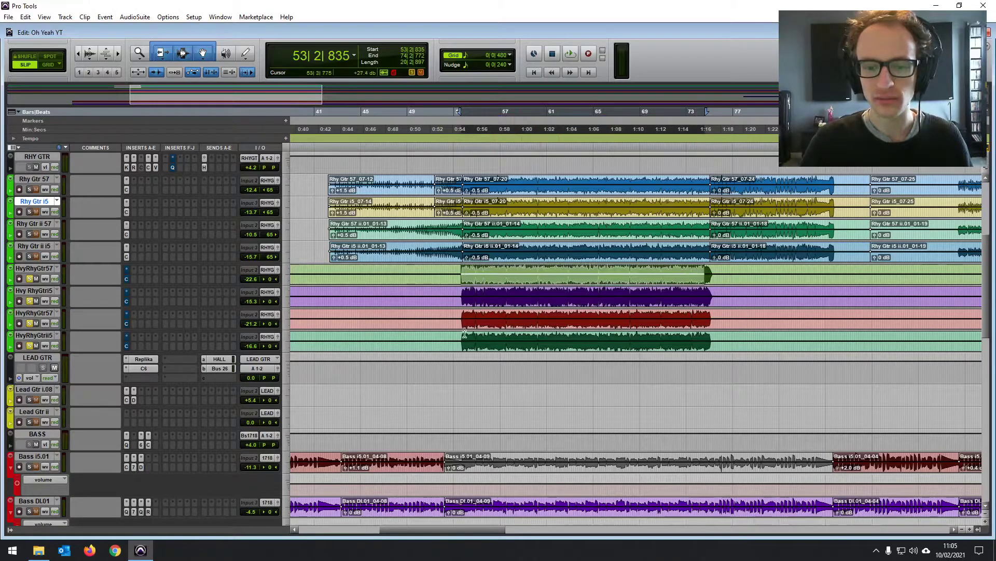
left_click_drag(462, 271, 714, 272)
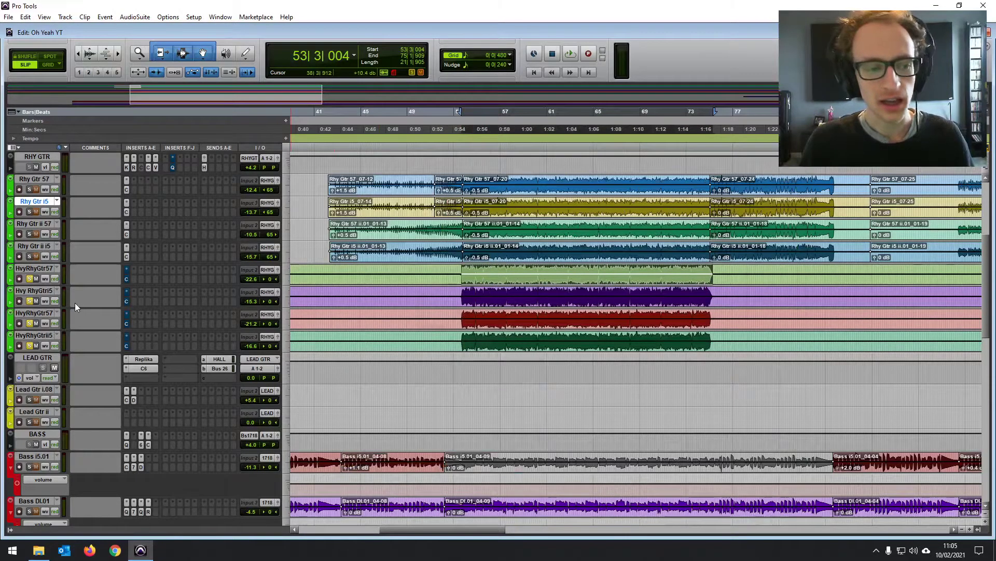
key("space")
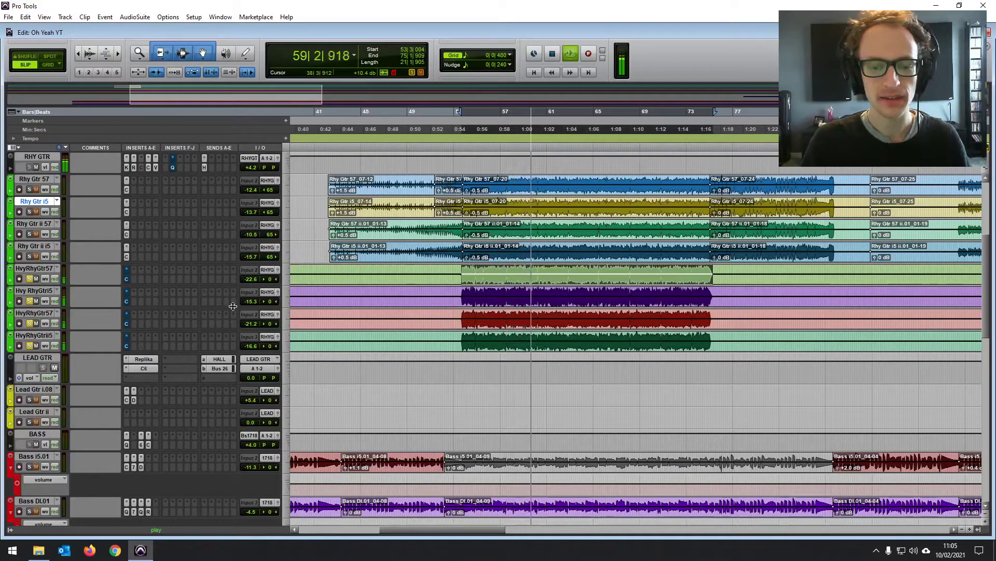
key("space")
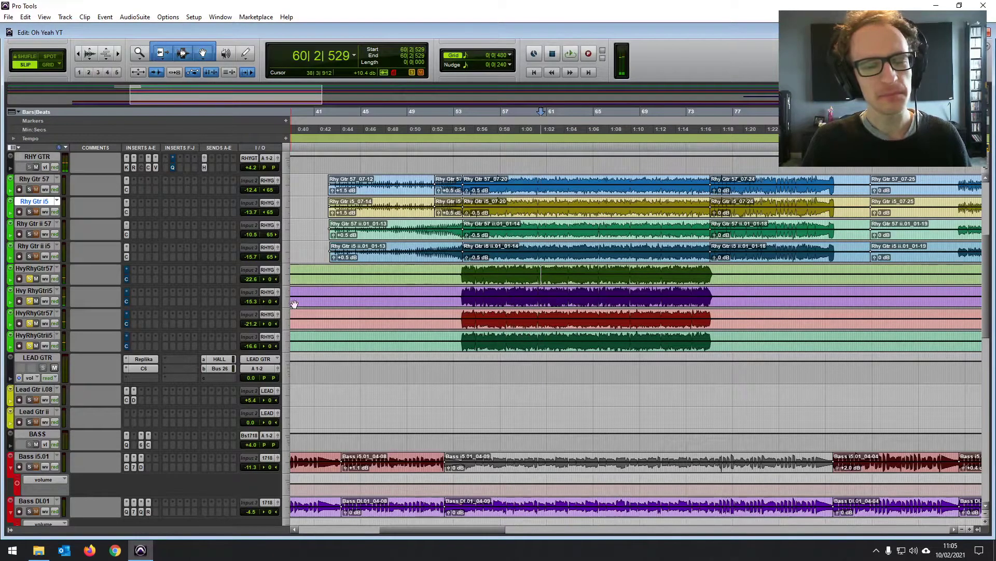
double_click(461, 270)
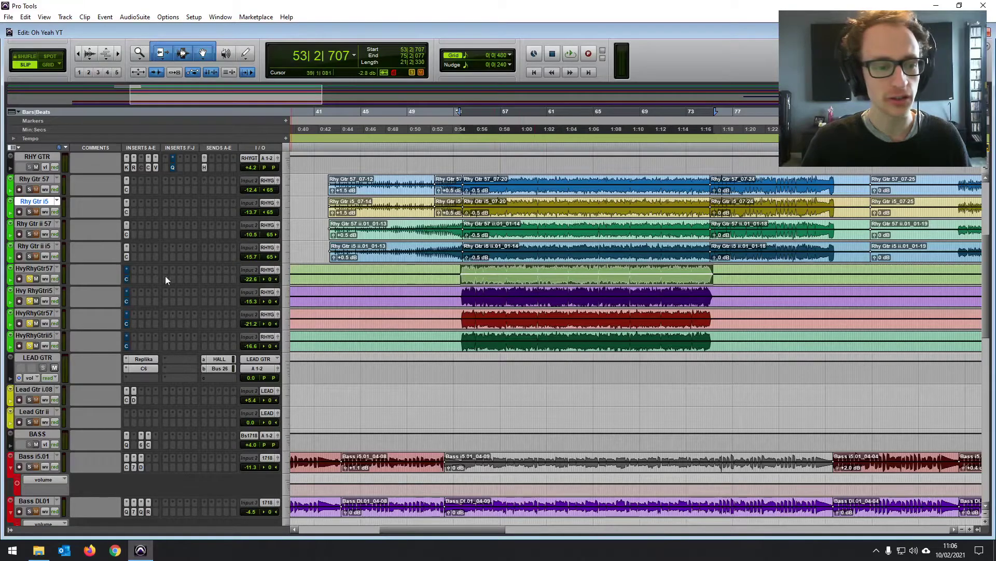
left_click(126, 280)
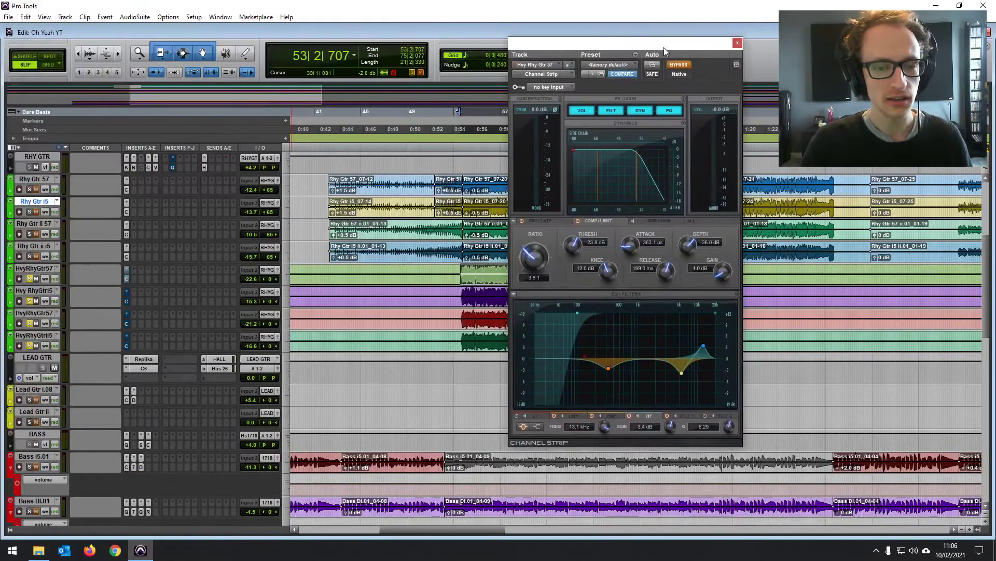
left_click(127, 301)
left_click_drag(225, 39, 467, 42)
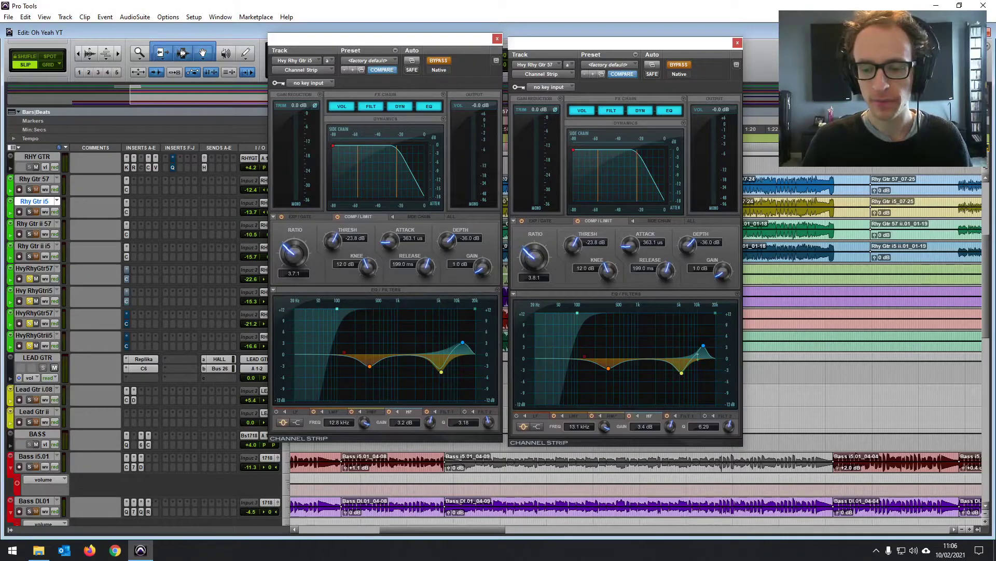
left_click_drag(606, 43, 604, 35)
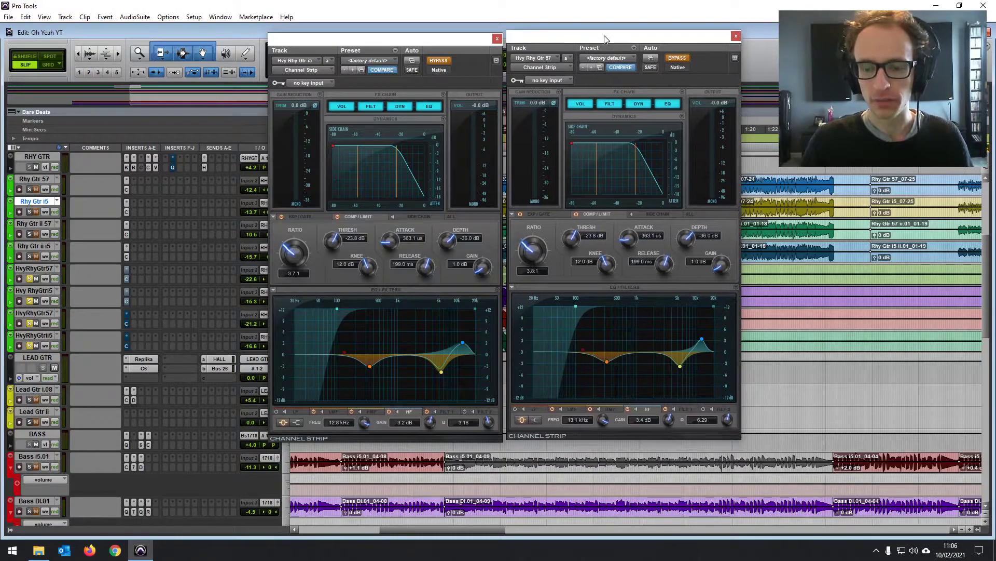
left_click(610, 409)
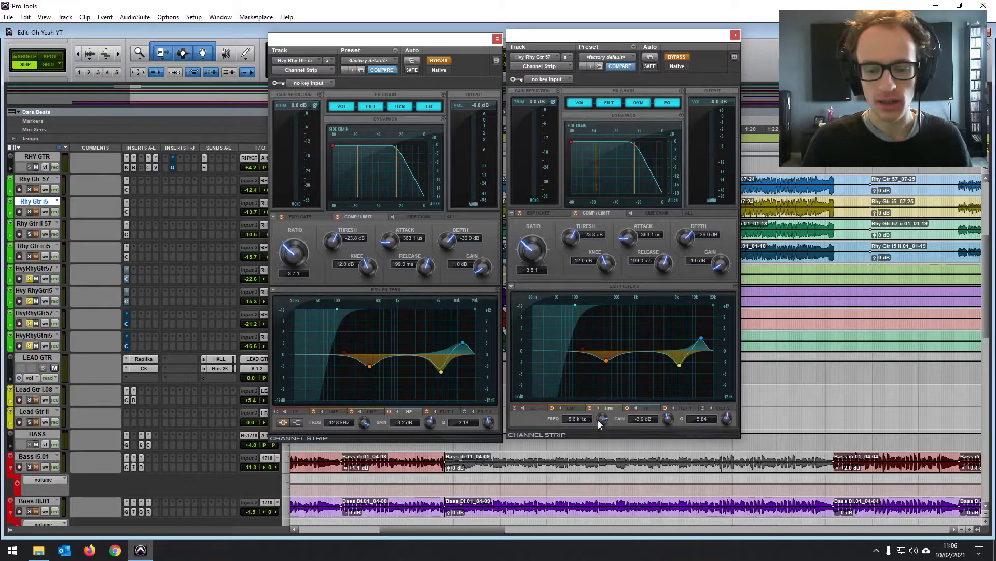
left_click(367, 413)
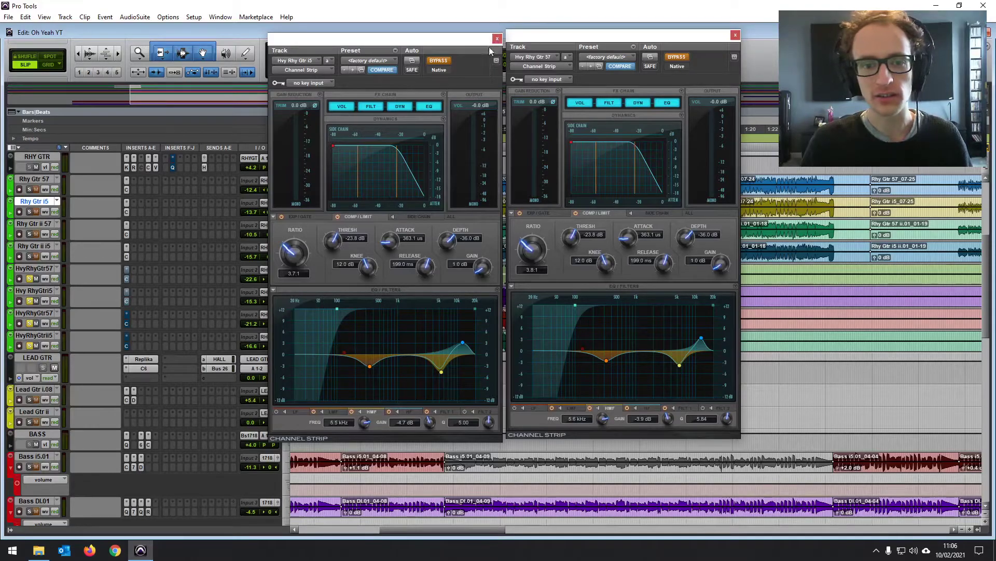
left_click_drag(483, 41, 512, 39)
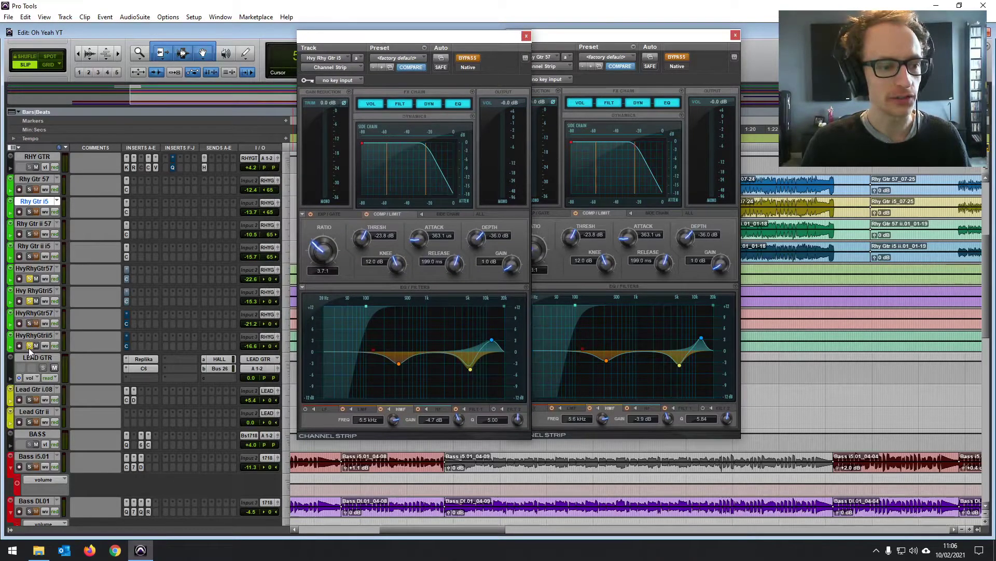
key("space")
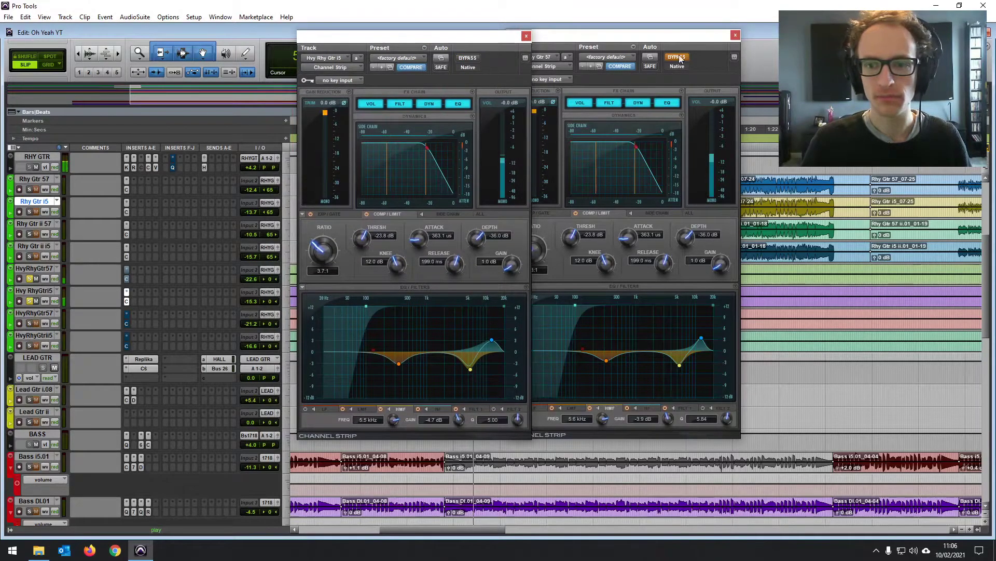
left_click(669, 79)
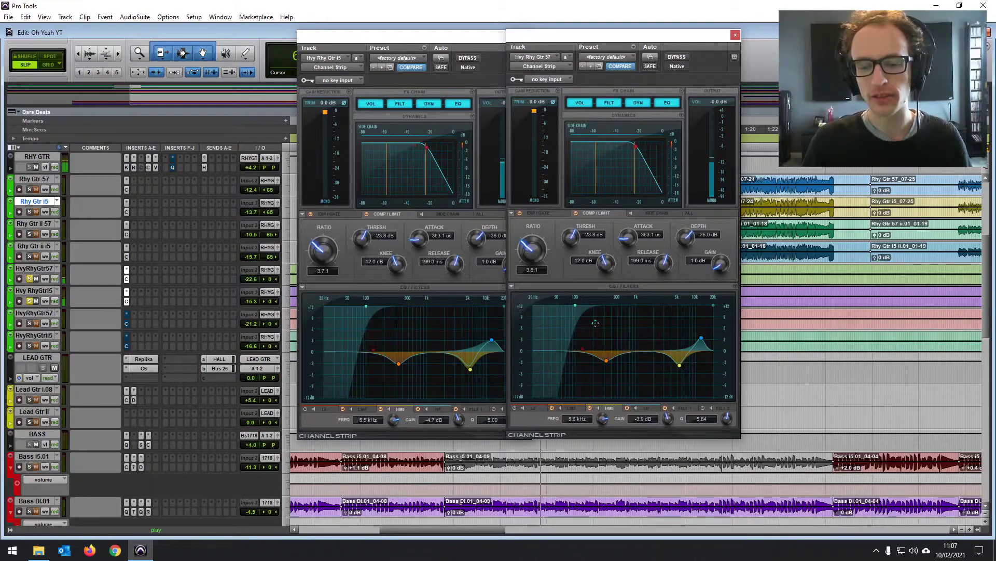
left_click(473, 61)
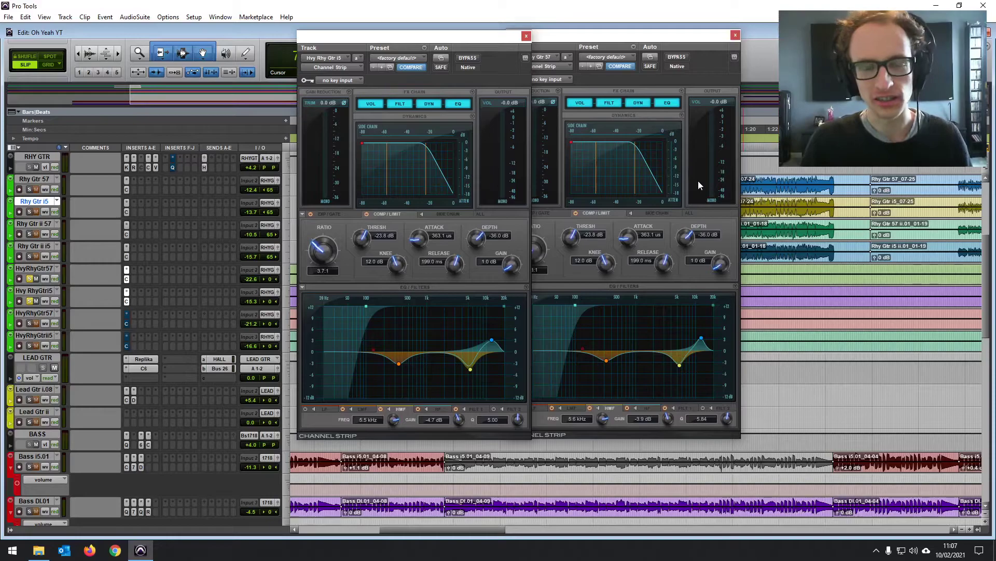
Compare both Hvy Rhy Gtr Channel Strip EQs side by side, then close both windows.
key("ctrl+alt+w")
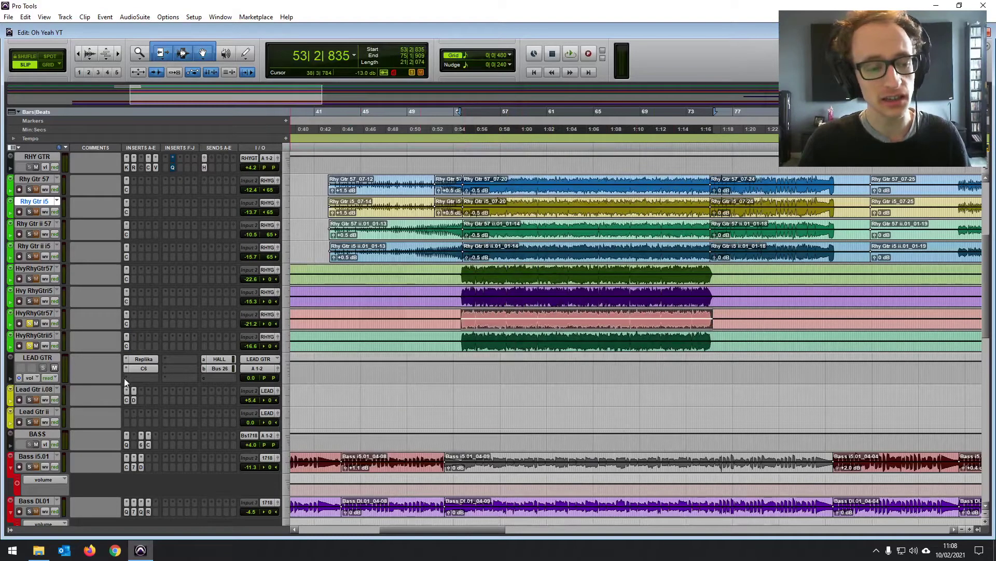
left_click(125, 324)
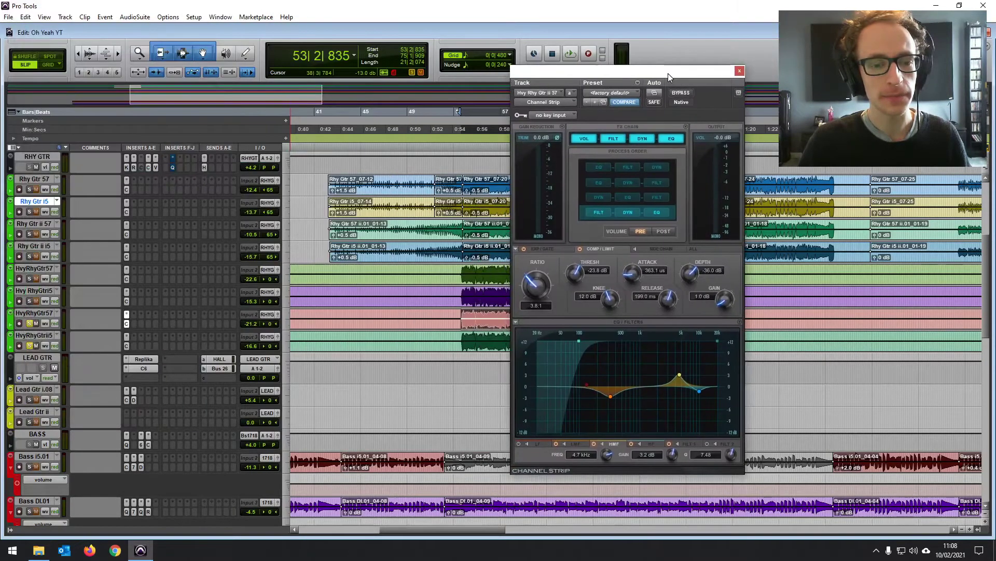
left_click(127, 347)
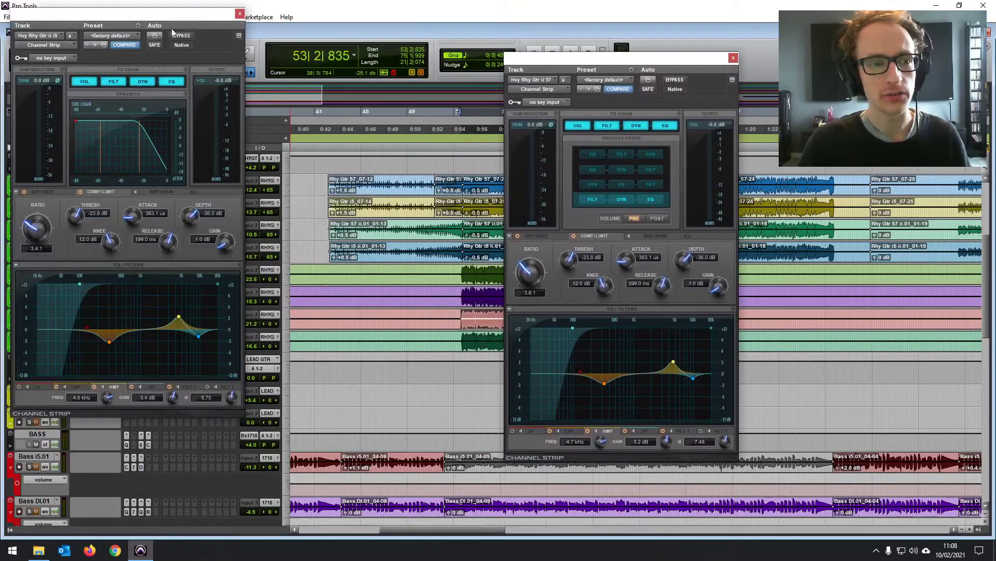
left_click_drag(180, 17, 425, 45)
left_click_drag(527, 58, 515, 45)
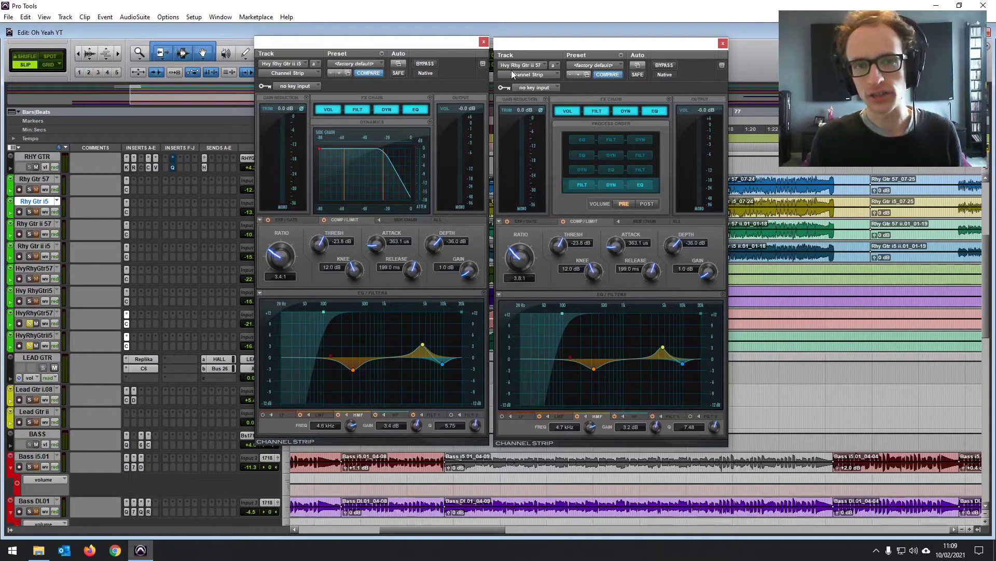
left_click(484, 45)
left_click(722, 44)
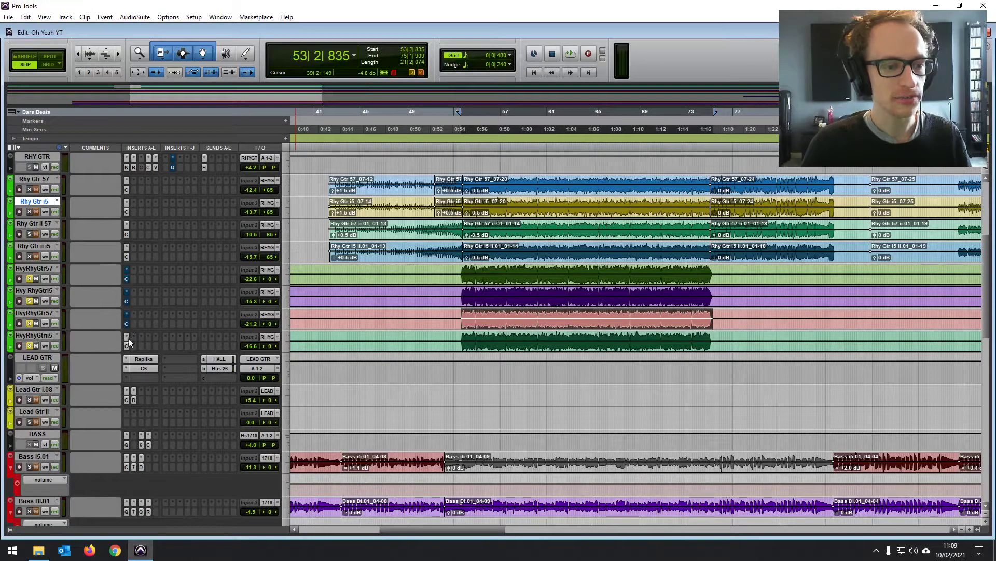
Select bars 53–75 of the heavy guitars and pan HvyRhyGtr57 to <100 and HvyRhyGtri5 to 100>.
key("space")
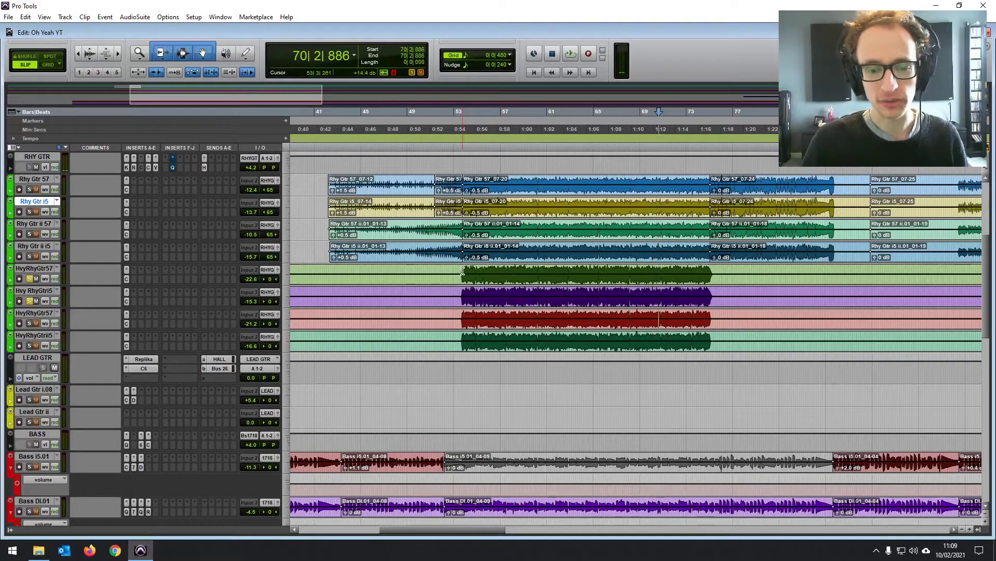
left_click_drag(462, 270, 715, 280)
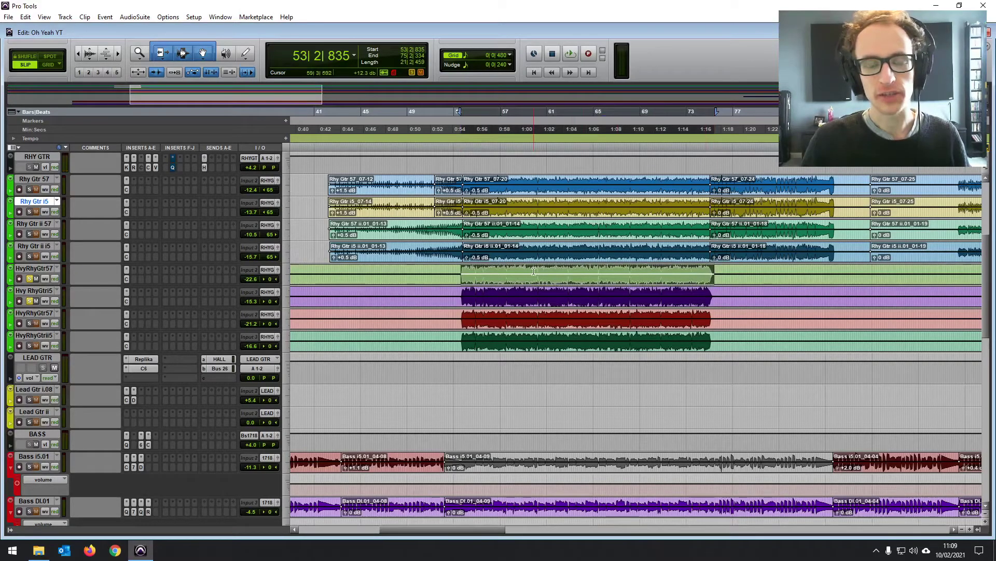
left_click_drag(279, 281, 274, 353)
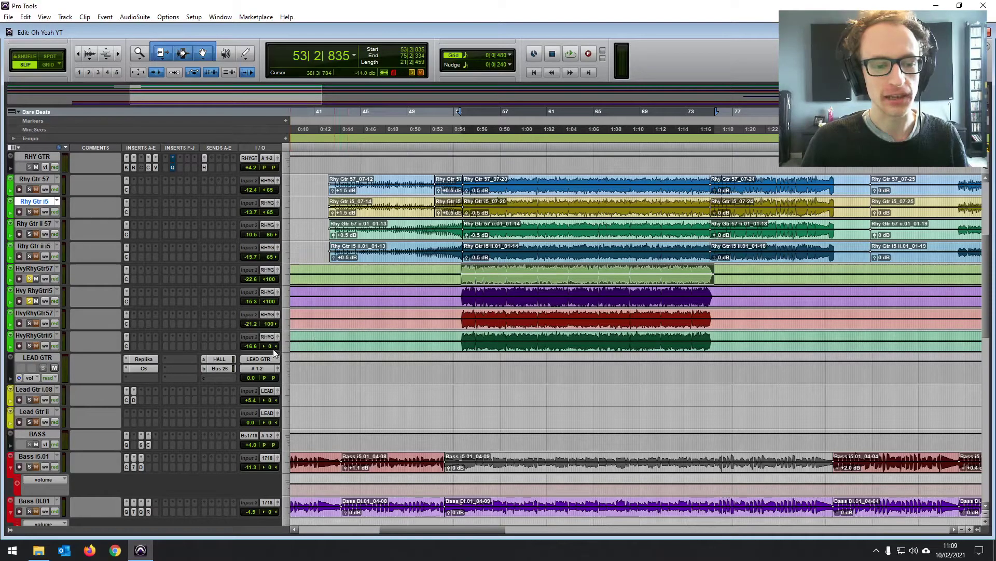
left_click_drag(470, 360, 383, 307)
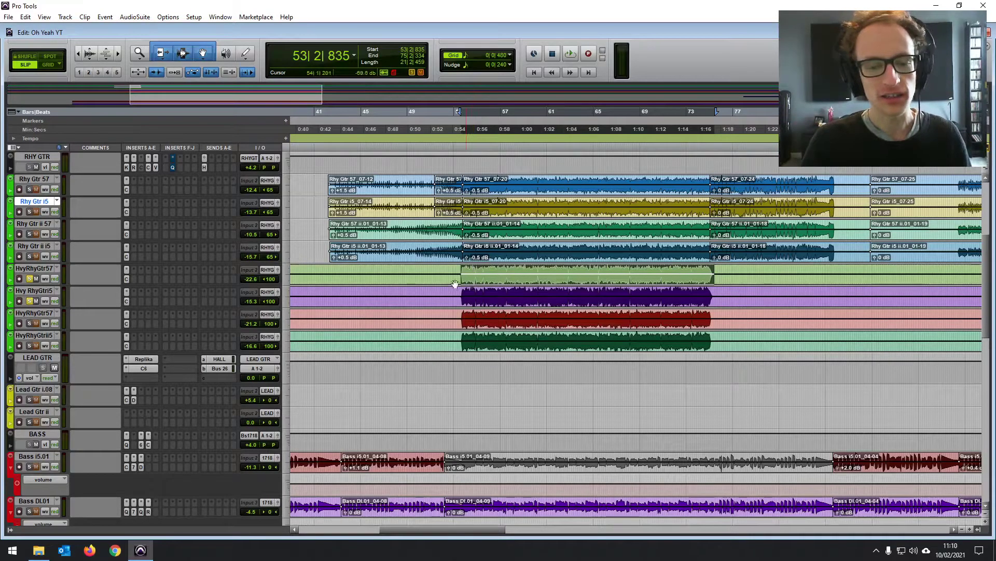
Solo the heavy rhythm guitars and play them with all four EQ inserts bypassed.
left_click(28, 323)
left_click(29, 345)
key("space")
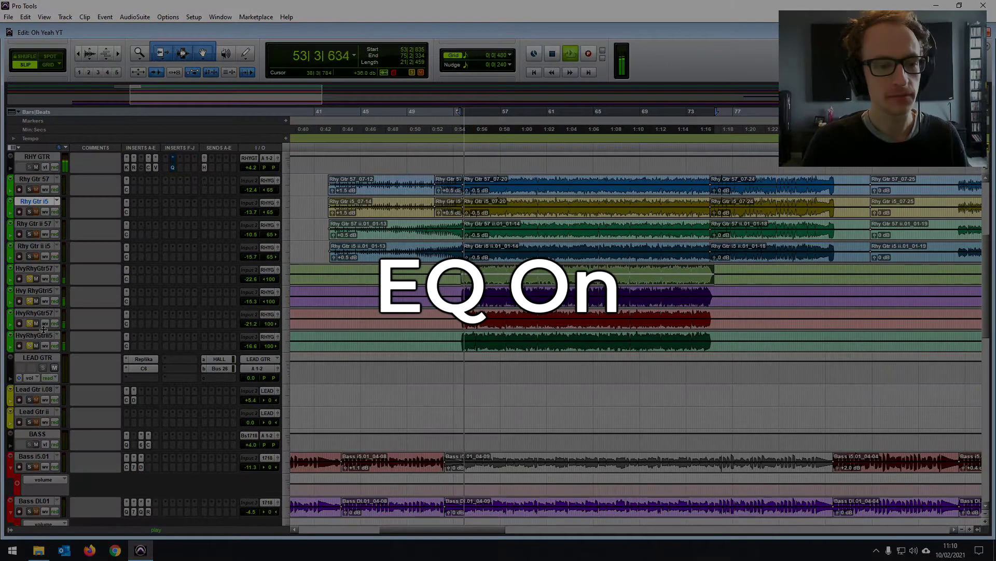
left_click(126, 278, "ctrl")
left_click(126, 301, "ctrl")
left_click(126, 323, "ctrl")
left_click(126, 345, "ctrl")
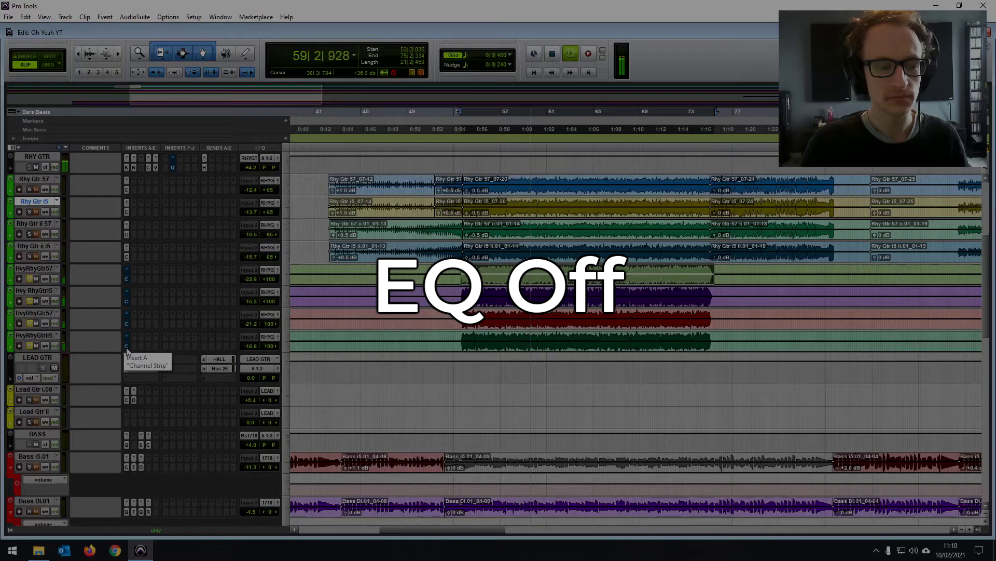
Re-enable the four heavy guitar EQ inserts and stop playback.
left_click(127, 345, "ctrl")
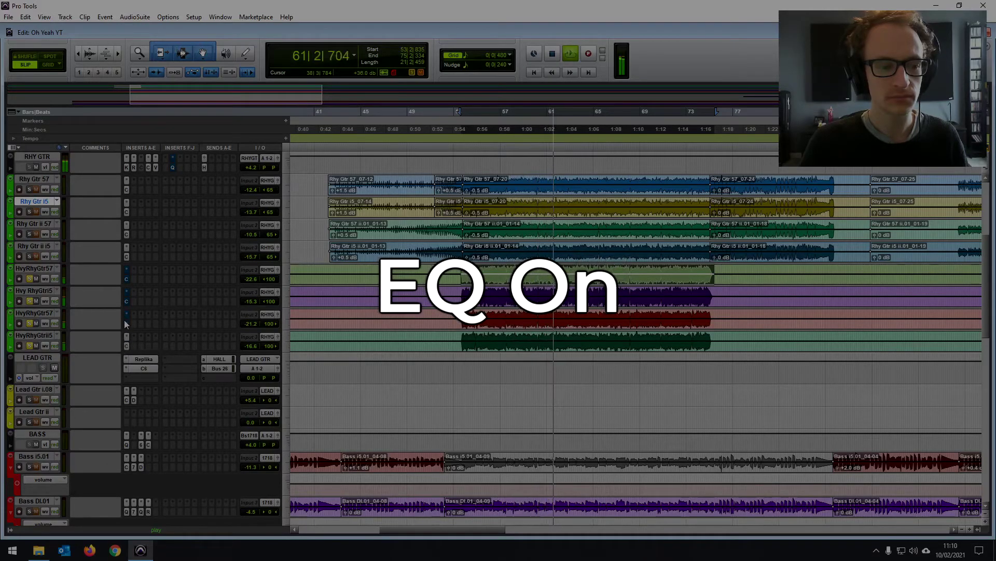
left_click(126, 324, "ctrl")
left_click(126, 301, "ctrl")
left_click(126, 279, "ctrl")
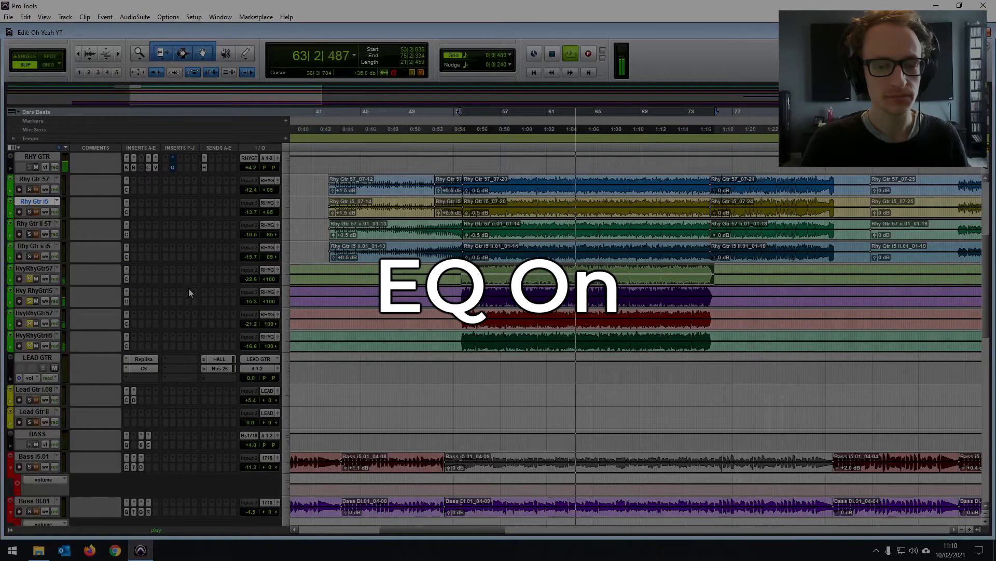
key("space")
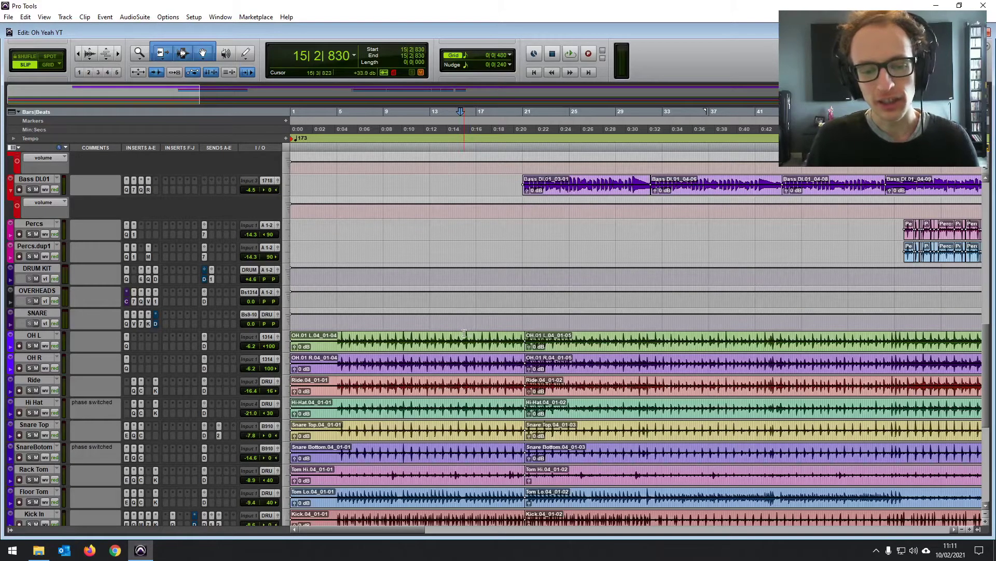
Place the play position near bar 12 on the drum tracks.
left_click(447, 351)
left_click(440, 324)
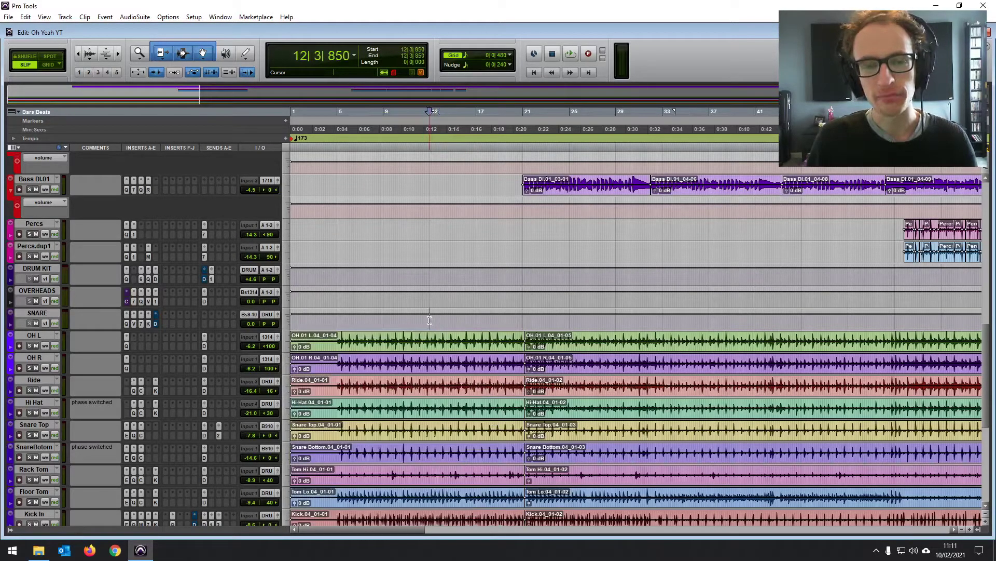
Bypass the DRUM KIT EQ3 7-Band and audition the intro from bar 14 with solos cleared.
left_click(149, 269)
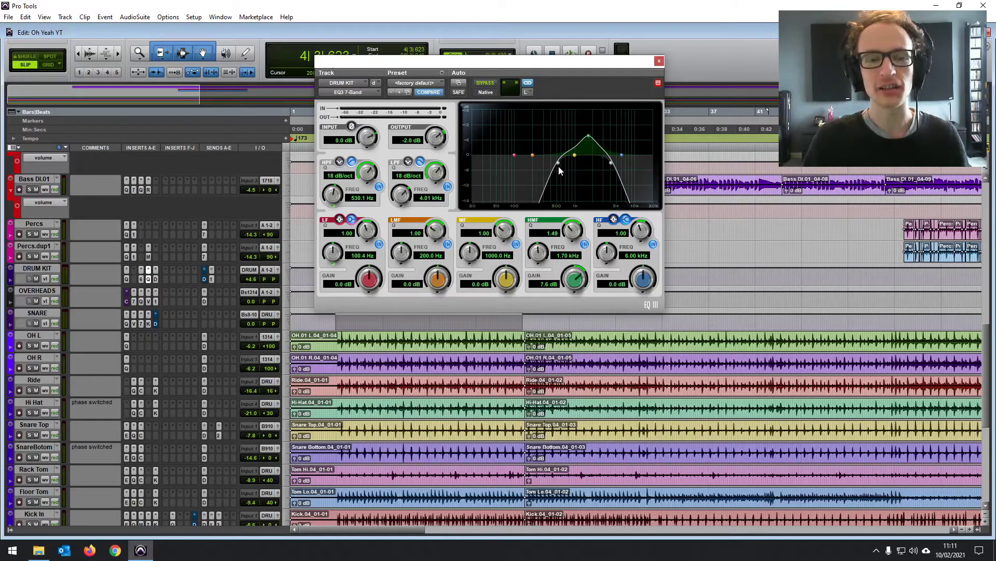
left_click(533, 323)
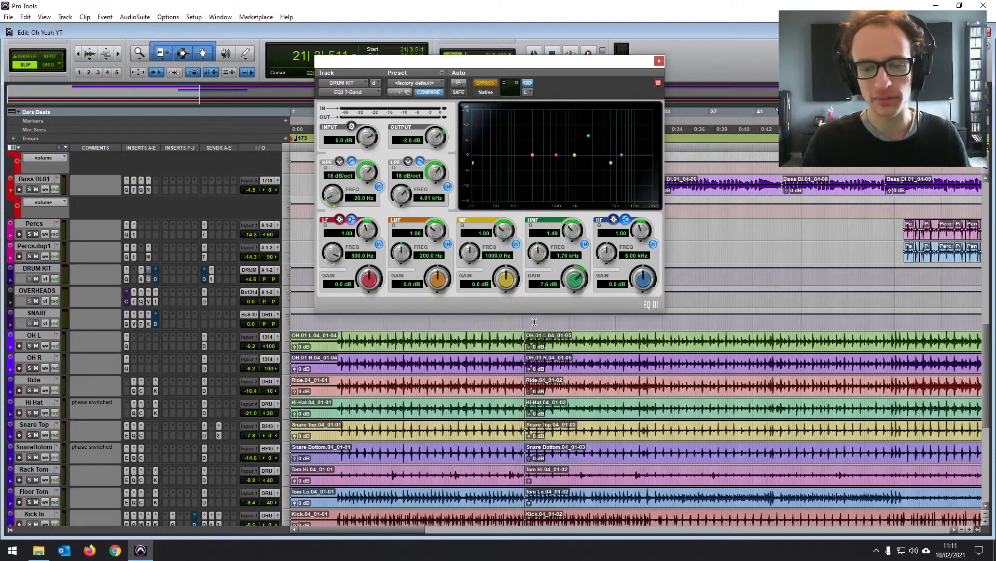
mouse_move(531, 321)
left_mouse_down()
mouse_move(685, 324)
mouse_move(534, 323)
left_mouse_up()
key("space")
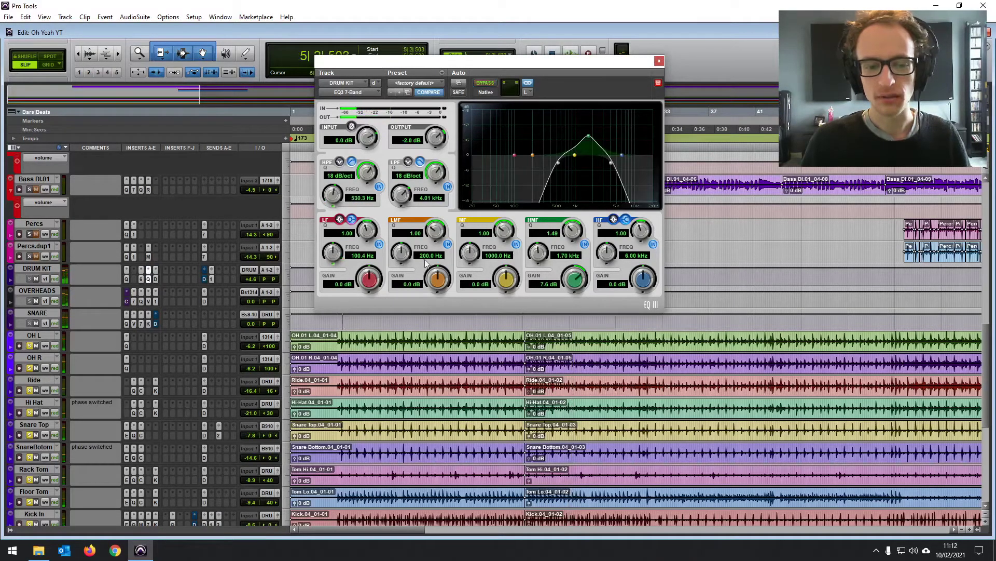
key("space")
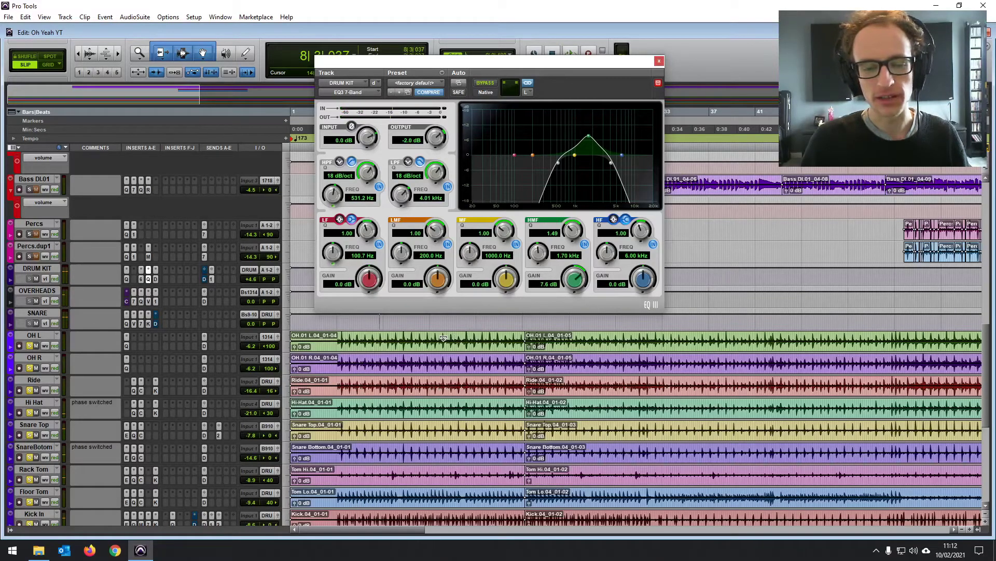
left_click(447, 359)
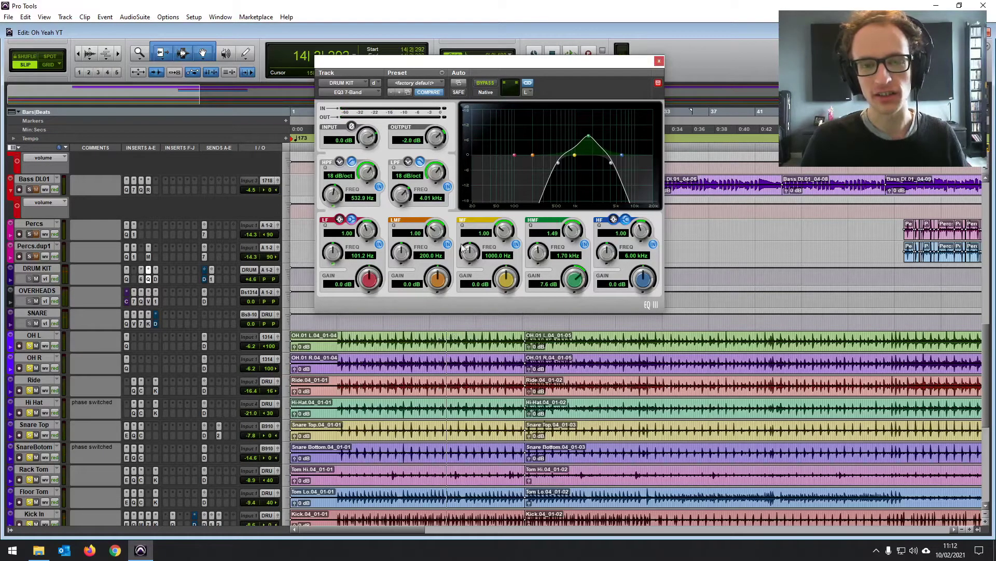
left_click(29, 346, "alt")
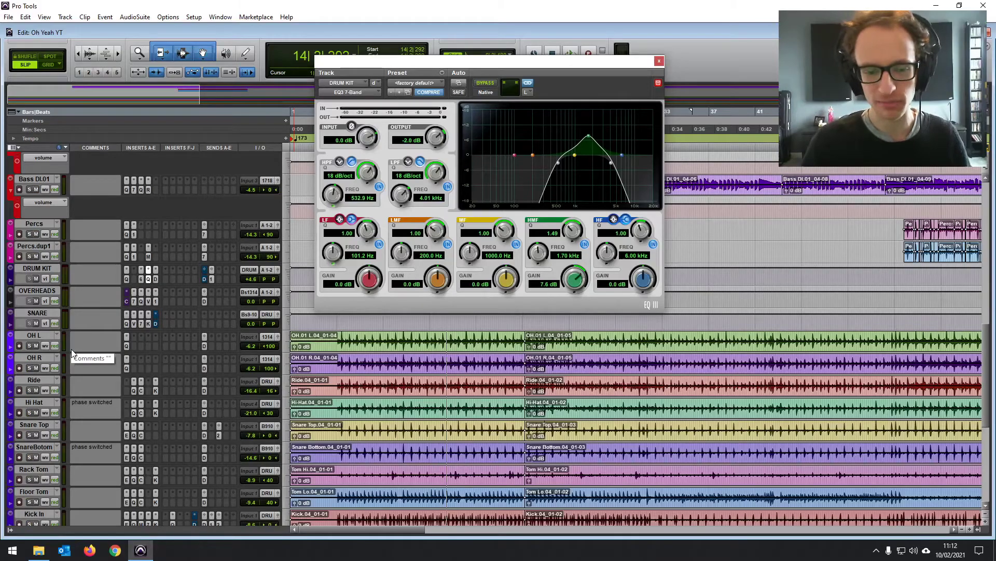
key("space")
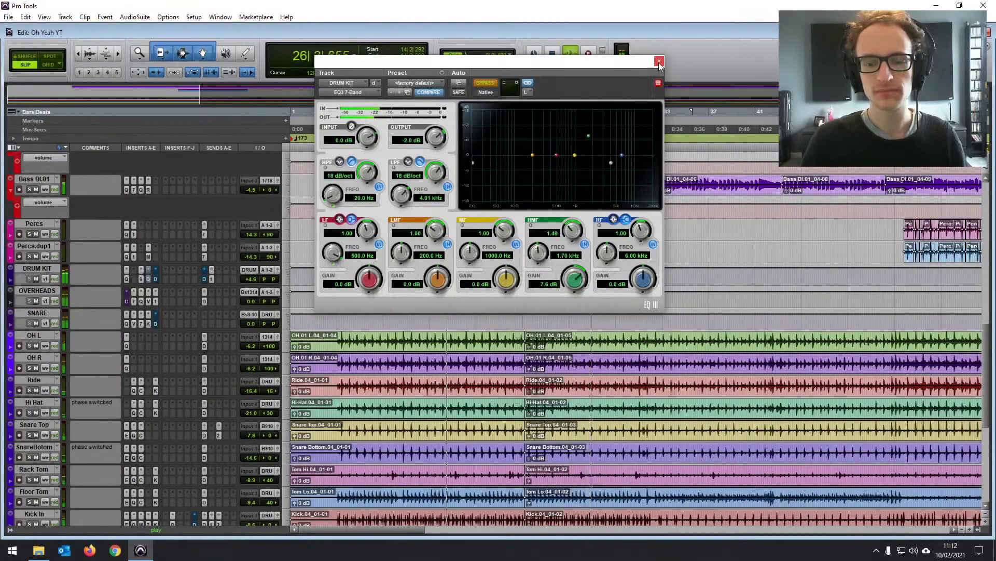
Close the DRUM KIT's EQ3 7-Band plug-in window.
left_click(659, 61)
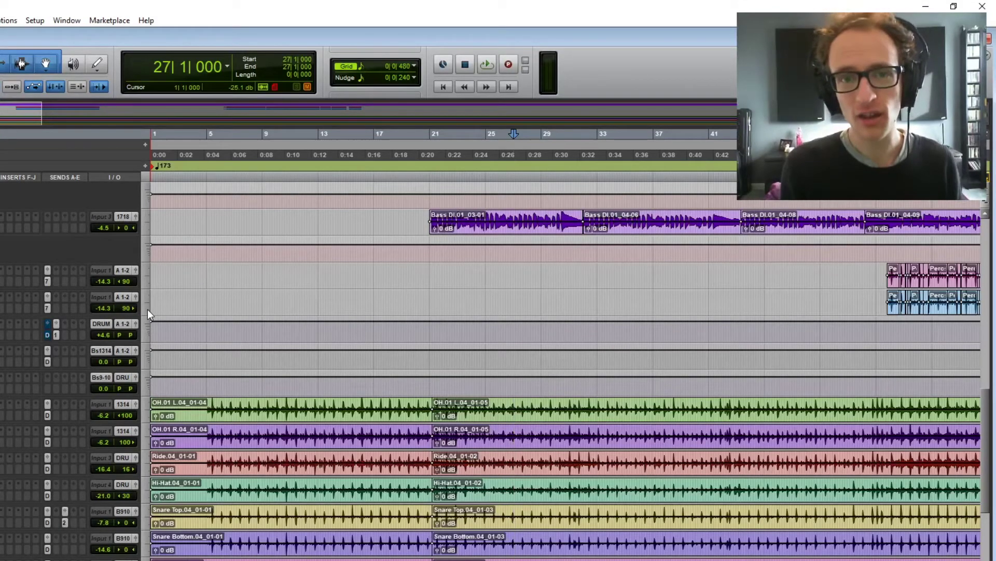